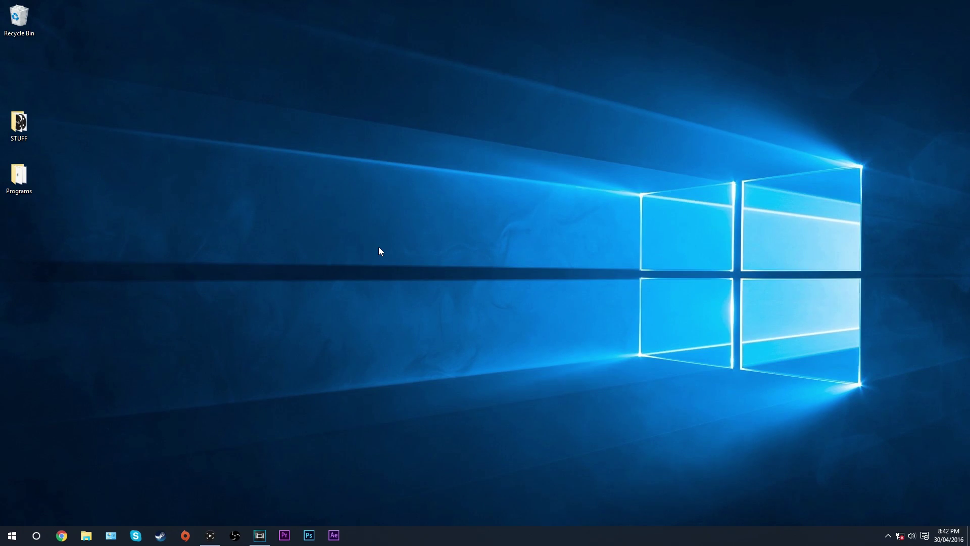
# Return to the Vegas project, play the gameplay clip through, and park the playhead at 00:00:01;25
pyautogui.click(259, 536)
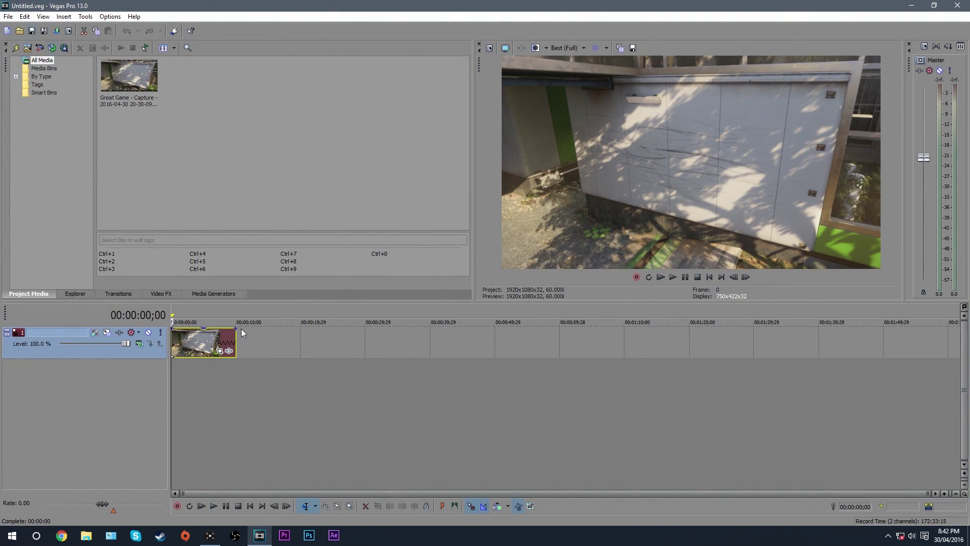
pyautogui.click(674, 276)
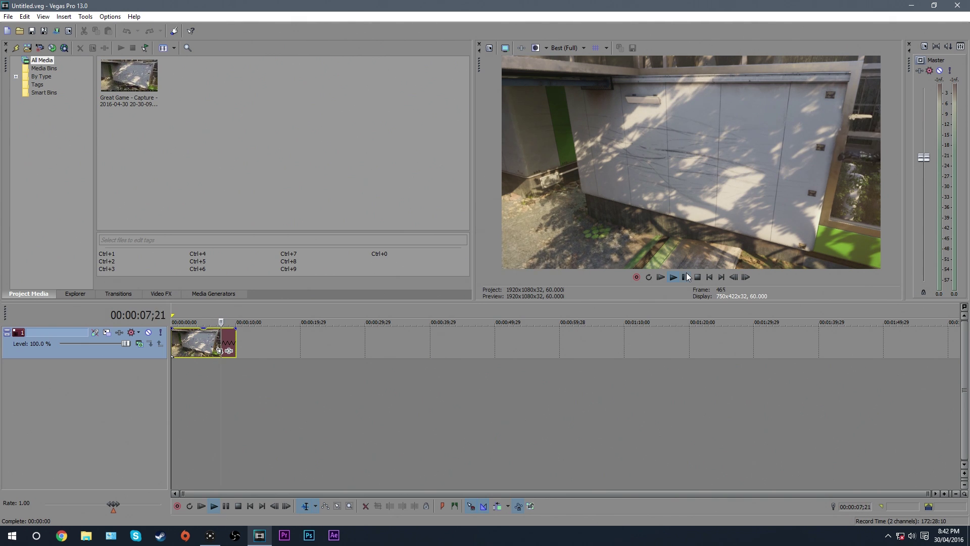
pyautogui.click(686, 277)
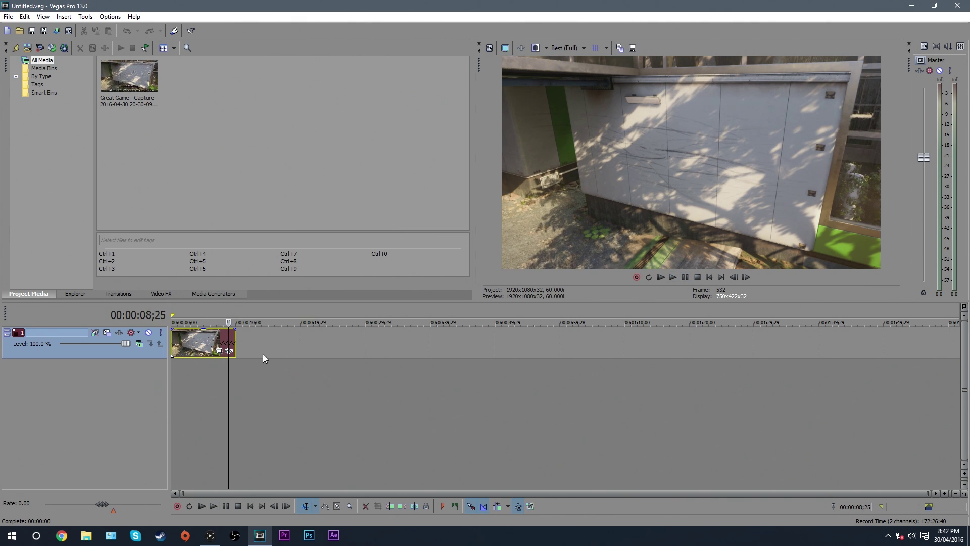
pyautogui.click(175, 349)
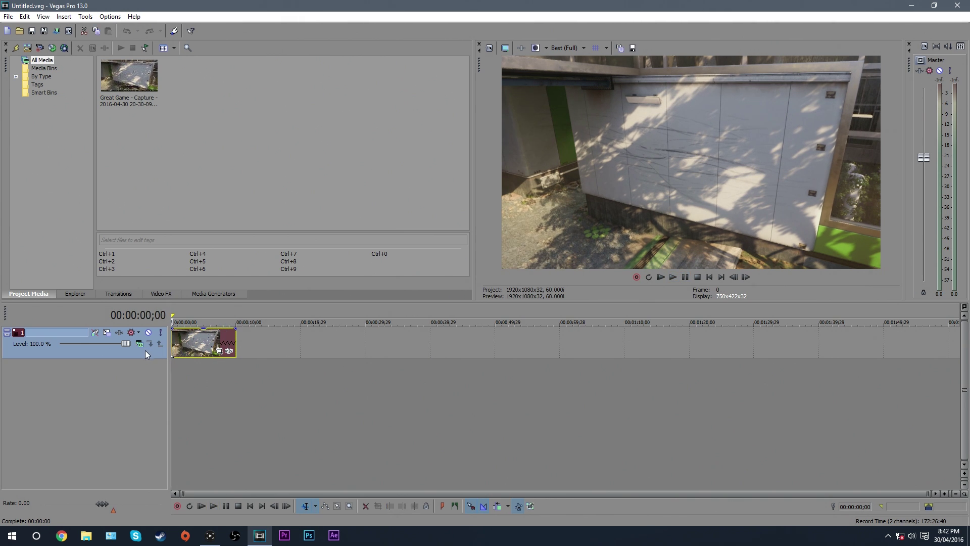
pyautogui.click(183, 344)
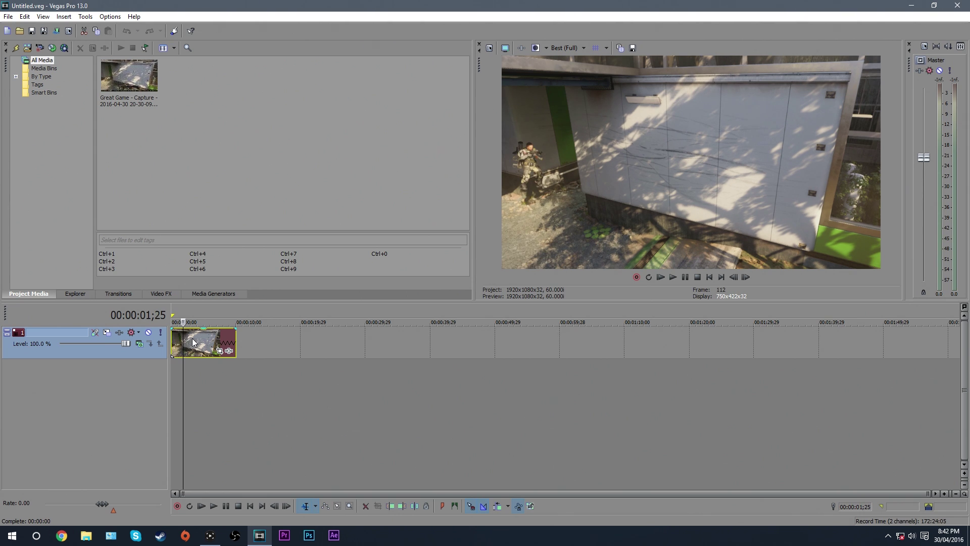
# Zoom the timeline in and drop marker 1 at 00:00:02;05
pyautogui.click(192, 342)
pyautogui.press('space')
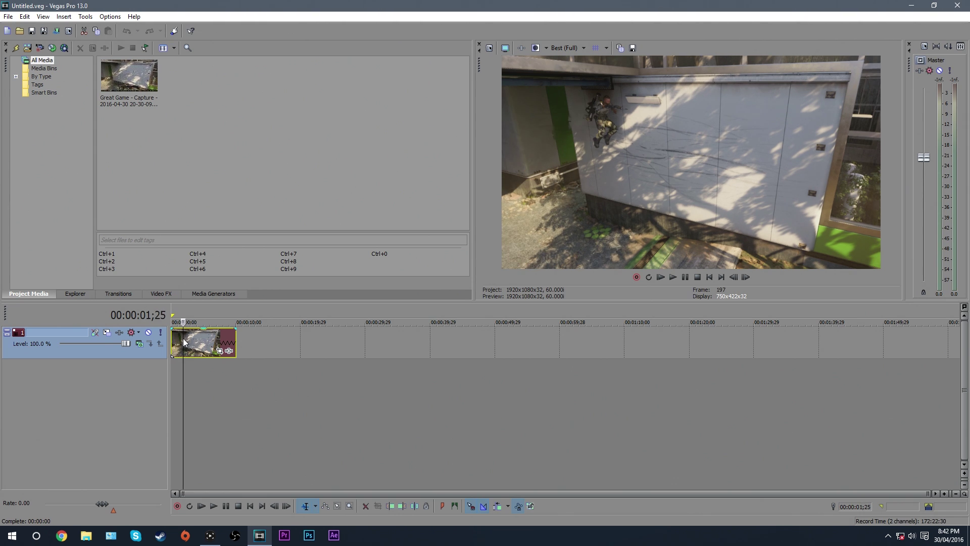
pyautogui.scroll(1, 190, 336)
pyautogui.scroll(4, 190, 335)
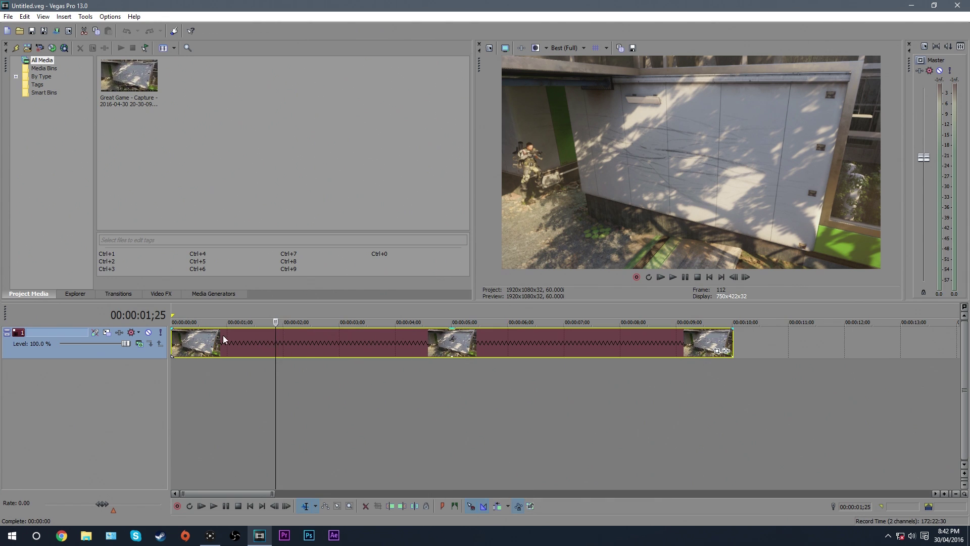
pyautogui.click(283, 337)
pyautogui.click(293, 335)
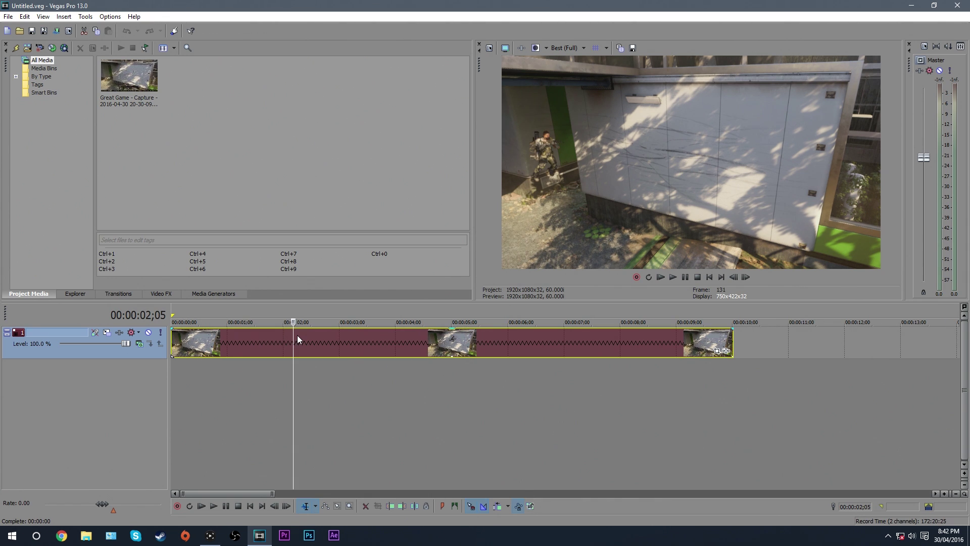
pyautogui.press('m')
# Drop markers 2, 3 and 4 at 00:00:03;15, 00:00:04;23 and 00:00:06;01
pyautogui.click(348, 335)
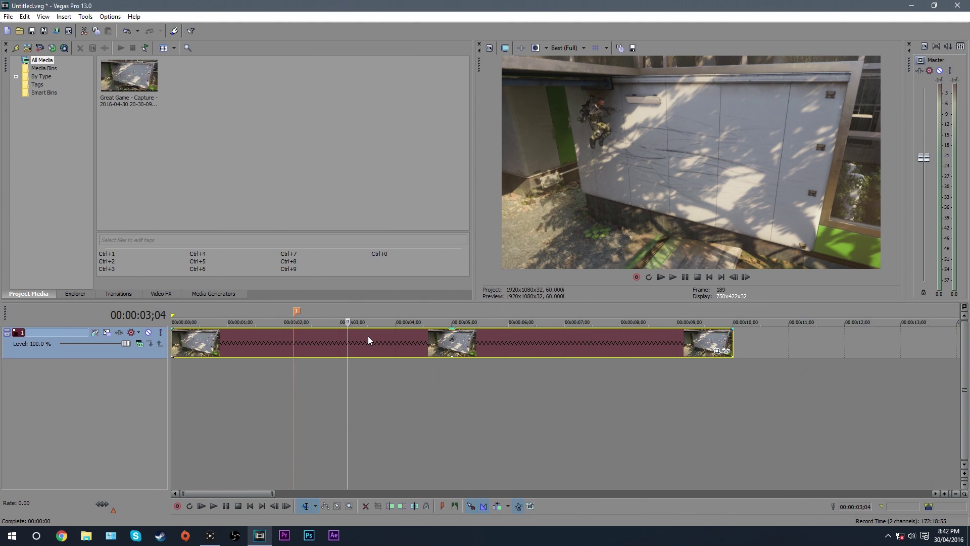
pyautogui.click(368, 336)
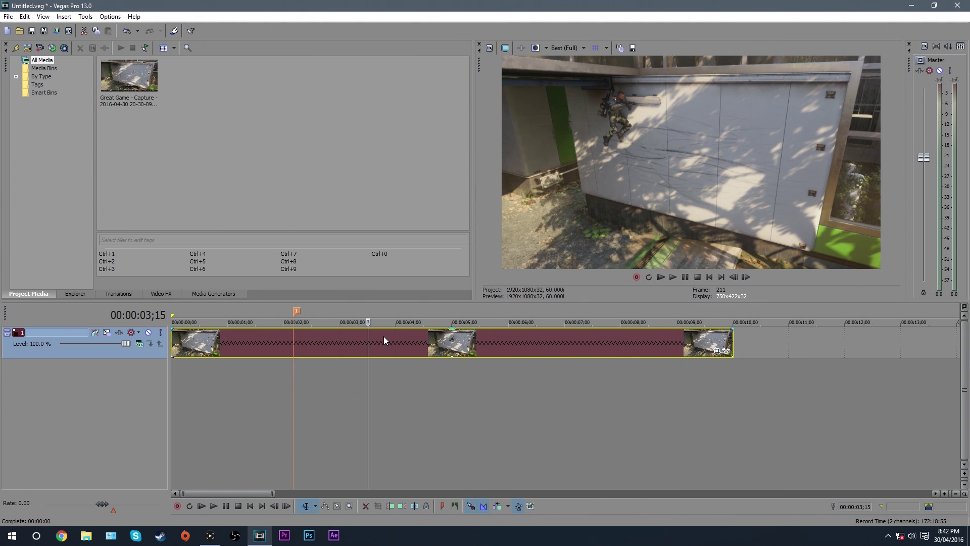
pyautogui.press('m')
pyautogui.click(419, 337)
pyautogui.click(461, 337)
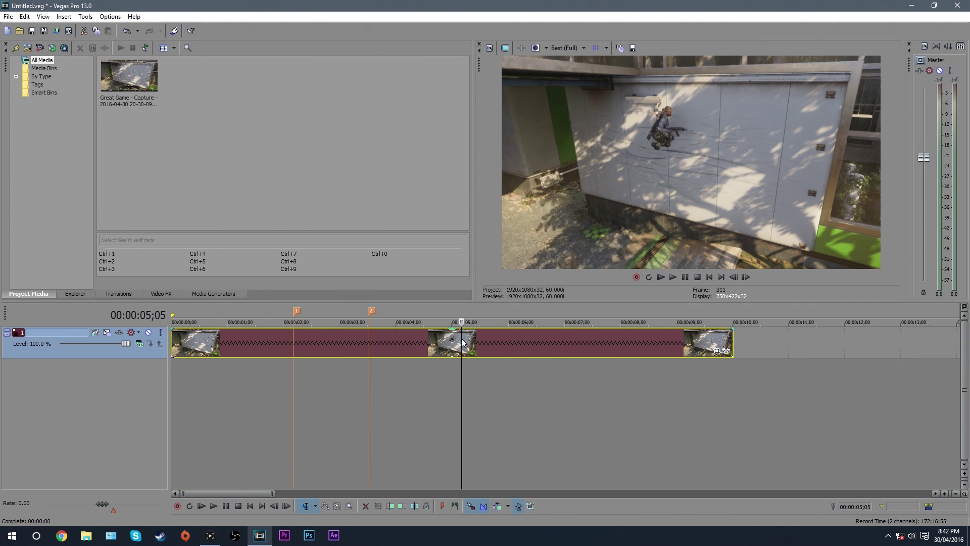
pyautogui.click(426, 337)
pyautogui.click(439, 342)
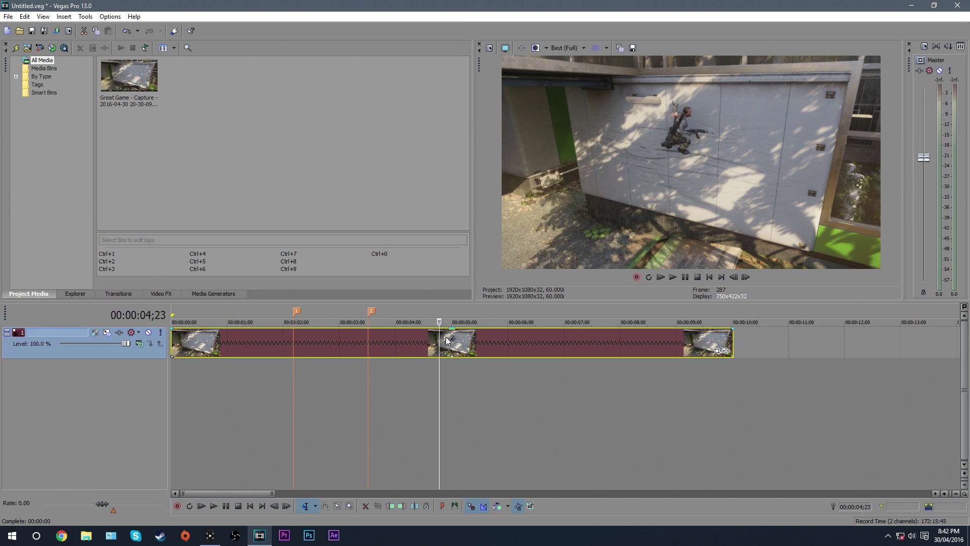
pyautogui.press('m')
pyautogui.click(511, 338)
pyautogui.press('m')
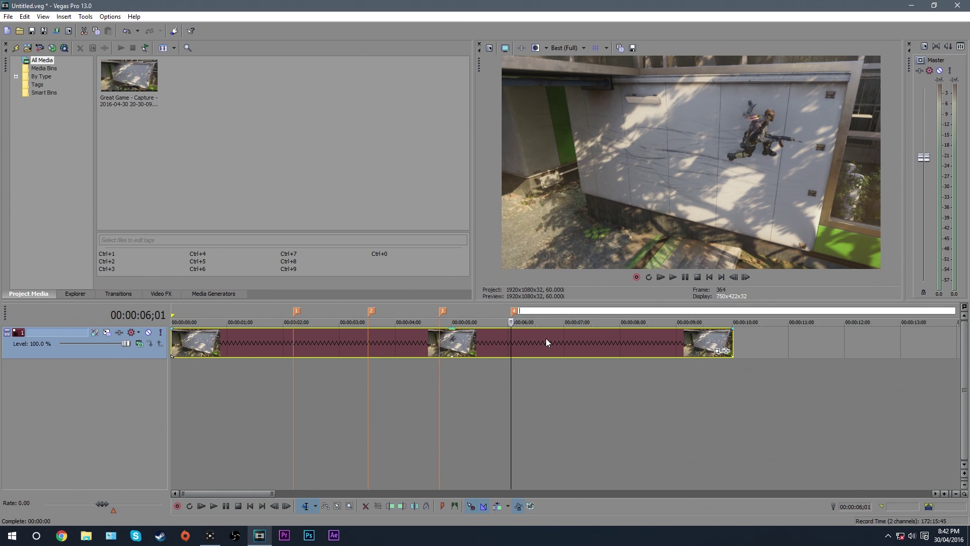
pyautogui.click(172, 344)
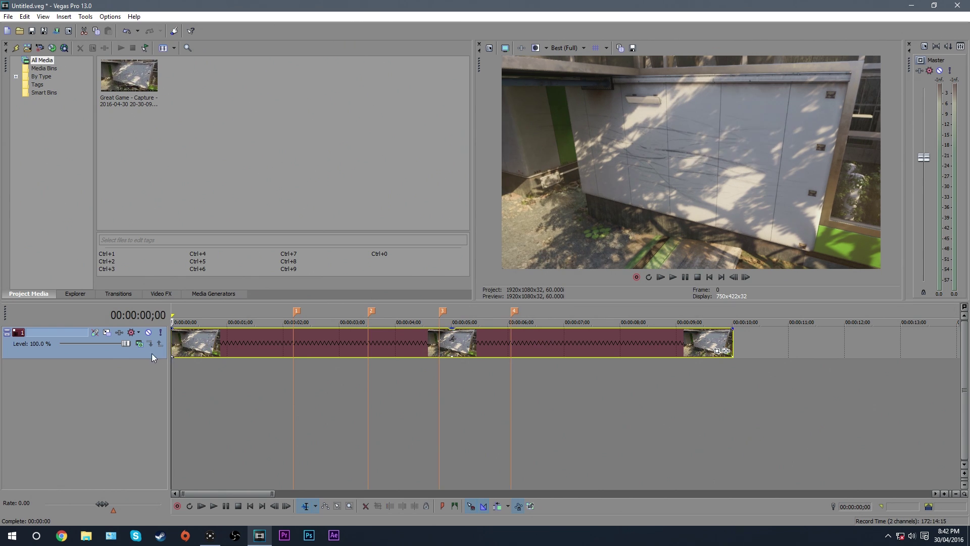
# Insert four new empty video tracks above the gameplay clip's track
pyautogui.rightClick(151, 354)
pyautogui.click(178, 378)
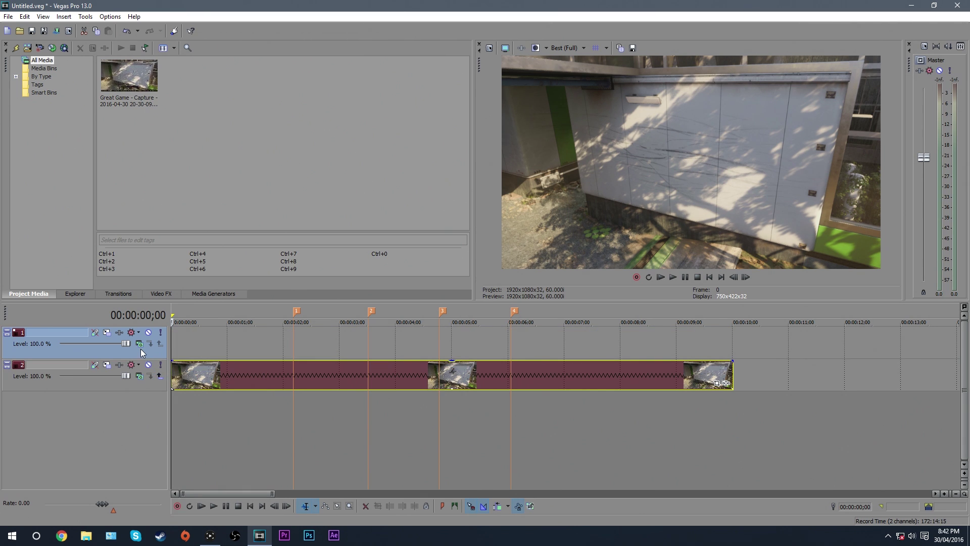
pyautogui.rightClick(145, 352)
pyautogui.click(182, 375)
pyautogui.rightClick(144, 354)
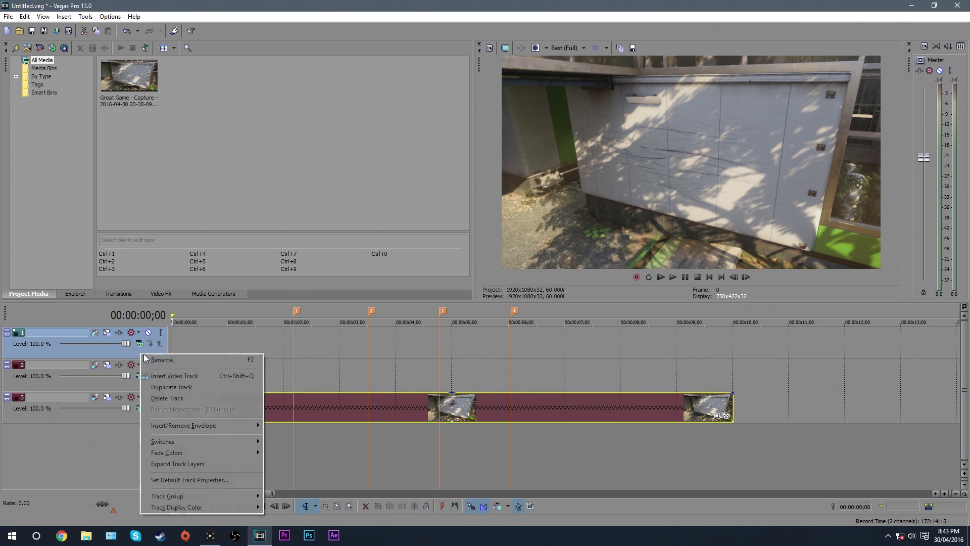
pyautogui.click(177, 377)
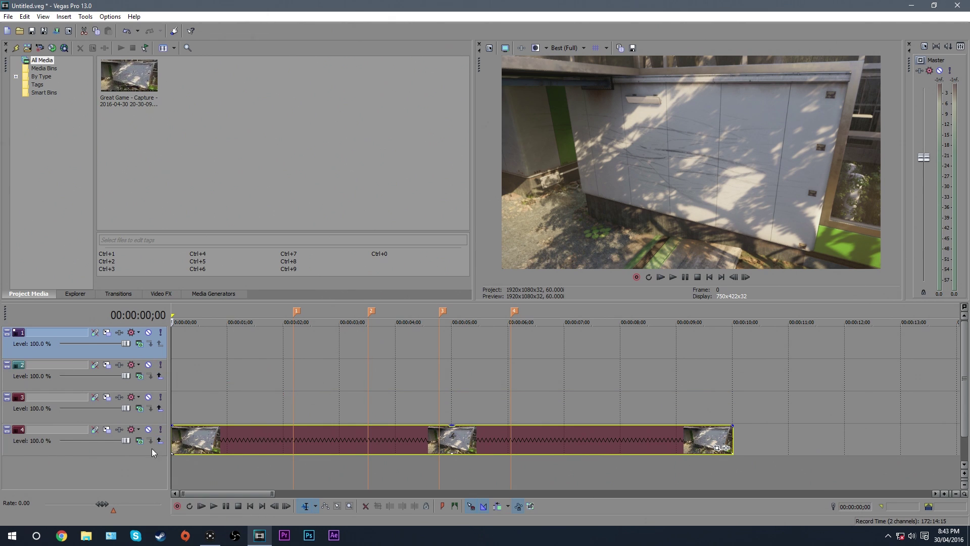
pyautogui.rightClick(133, 353)
pyautogui.click(174, 370)
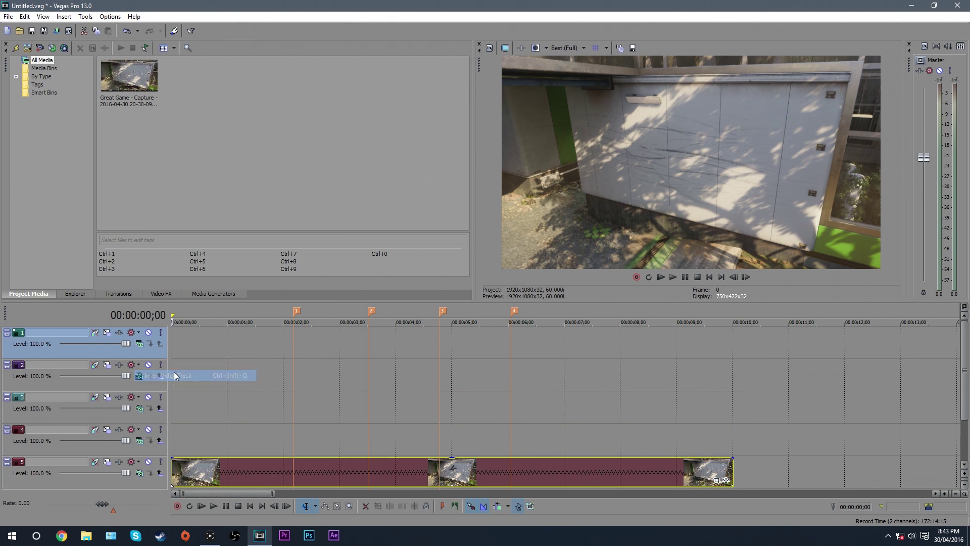
# Set track 5's display colour to green
pyautogui.click(68, 477)
pyautogui.rightClick(32, 478)
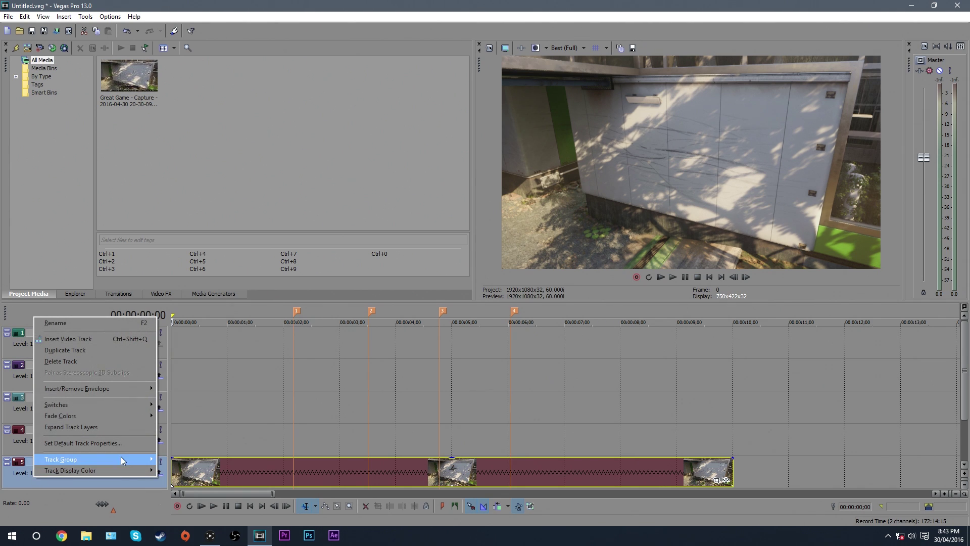
pyautogui.moveTo(136, 468)
pyautogui.click(176, 472)
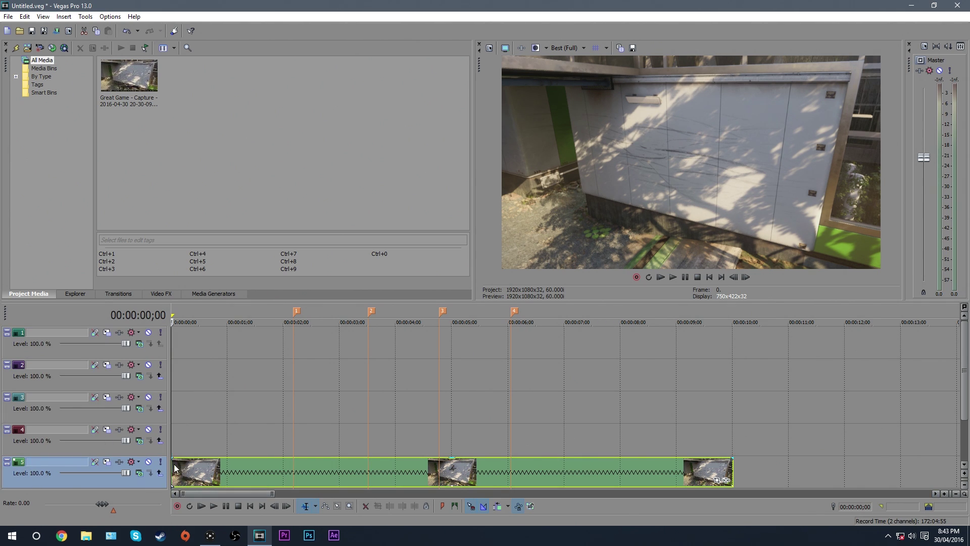
# Set preview quality to Best (Full) and save the marker 1 frame as Image1.jpg
pyautogui.click(294, 442)
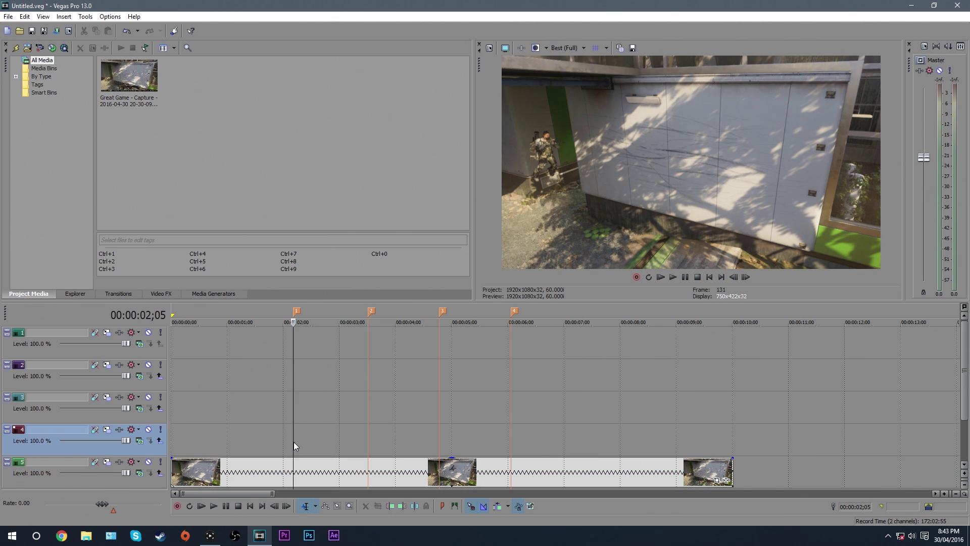
pyautogui.click(575, 47)
pyautogui.moveTo(582, 96)
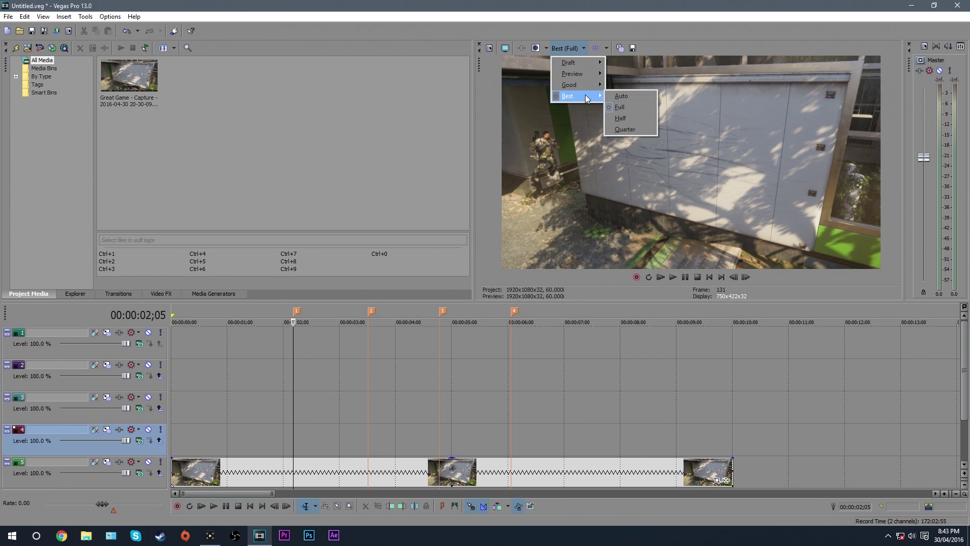
pyautogui.click(609, 106)
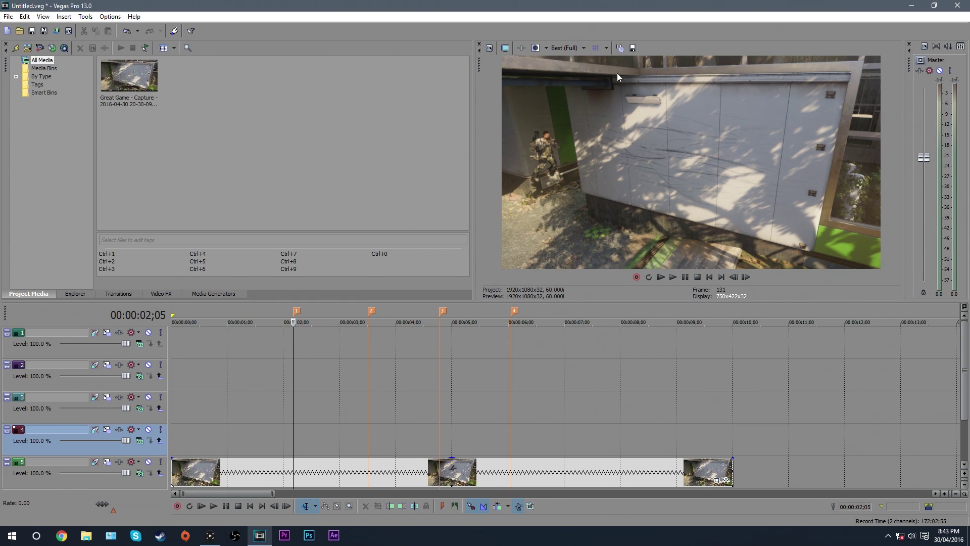
pyautogui.click(633, 48)
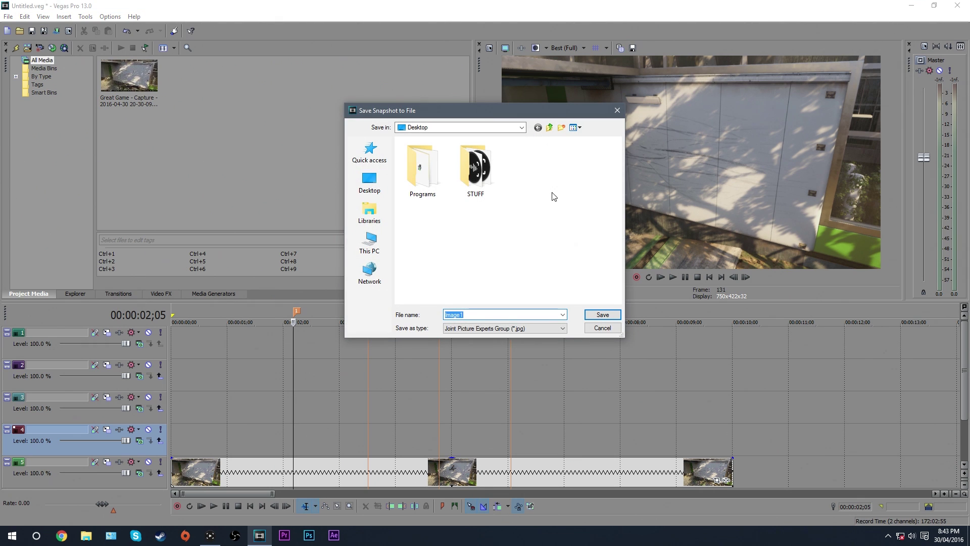
pyautogui.click(592, 313)
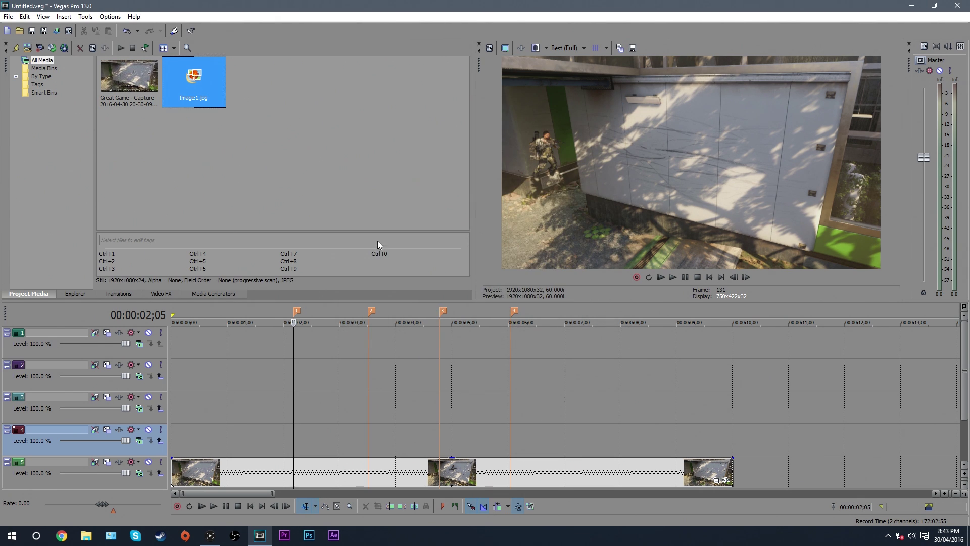
# Save snapshots at markers 2, 3 and 4 as Image2.jpg, Image3.jpg and Image4.jpg
pyautogui.click(368, 347)
pyautogui.click(632, 48)
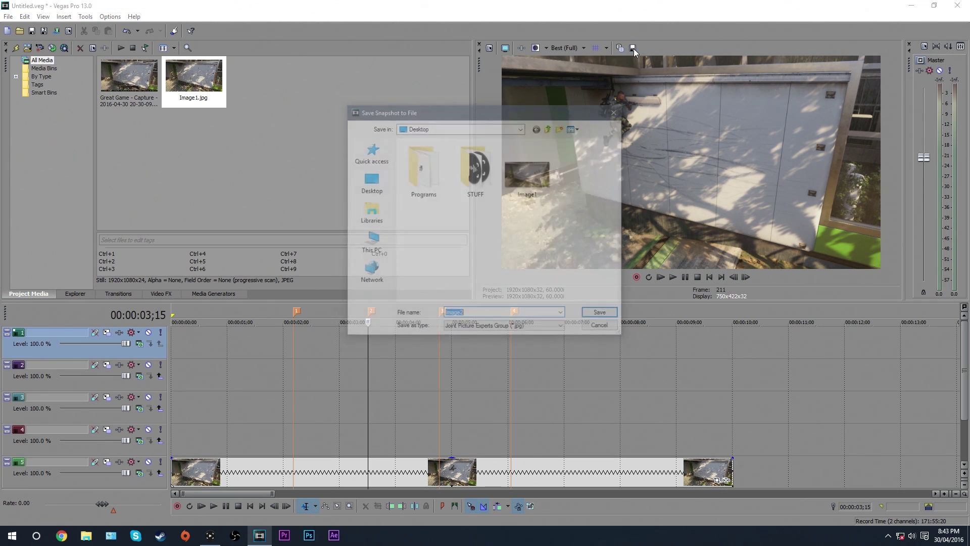
pyautogui.click(591, 313)
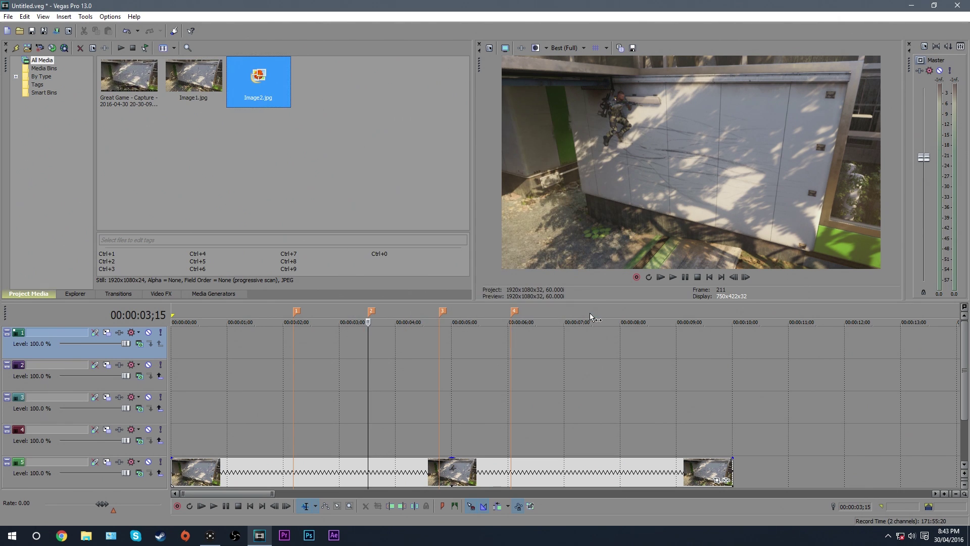
pyautogui.click(438, 351)
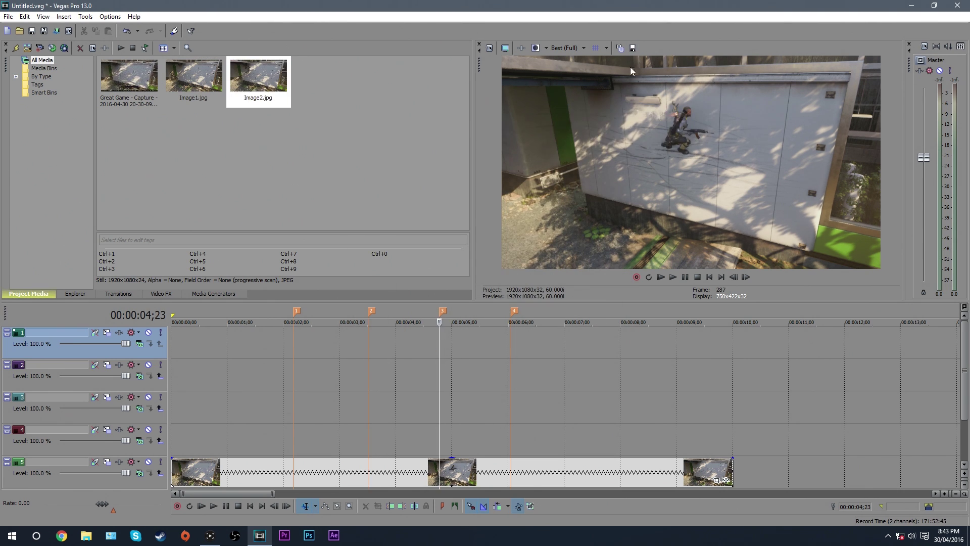
pyautogui.click(633, 48)
pyautogui.click(589, 313)
pyautogui.click(510, 348)
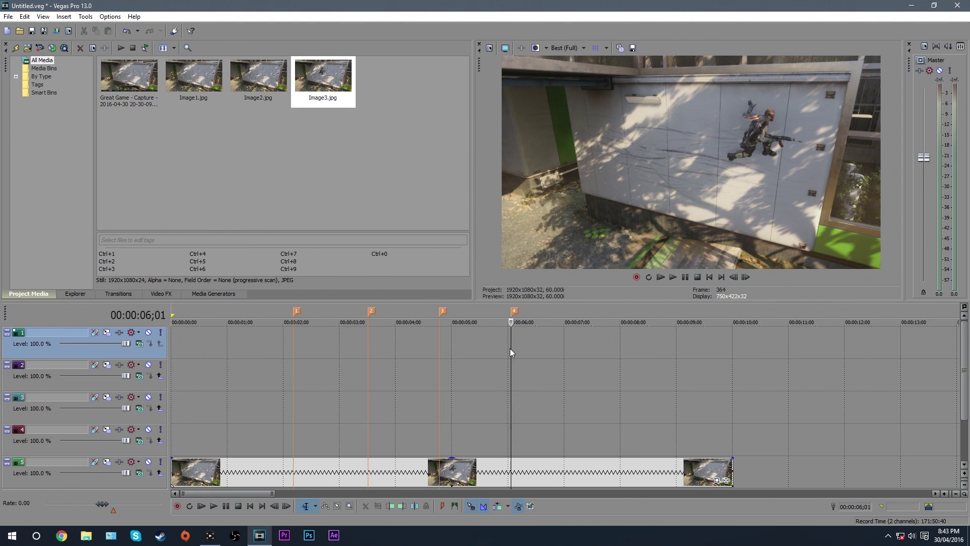
pyautogui.click(633, 48)
pyautogui.click(589, 314)
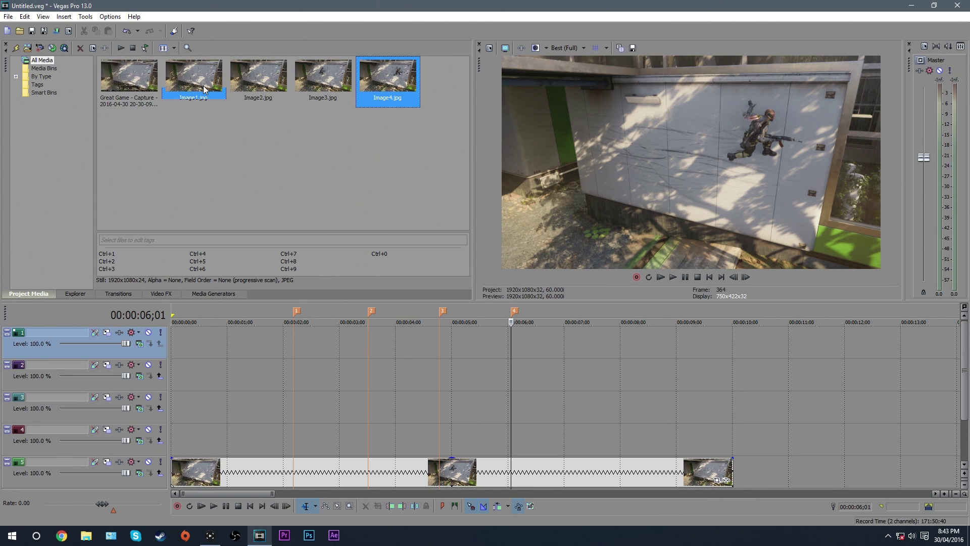
# Place Image1 on track 4 at marker 1 and Image2 on track 3 at marker 2, extending both to the clip's end
pyautogui.moveTo(197, 80); pyautogui.dragTo(299, 435)
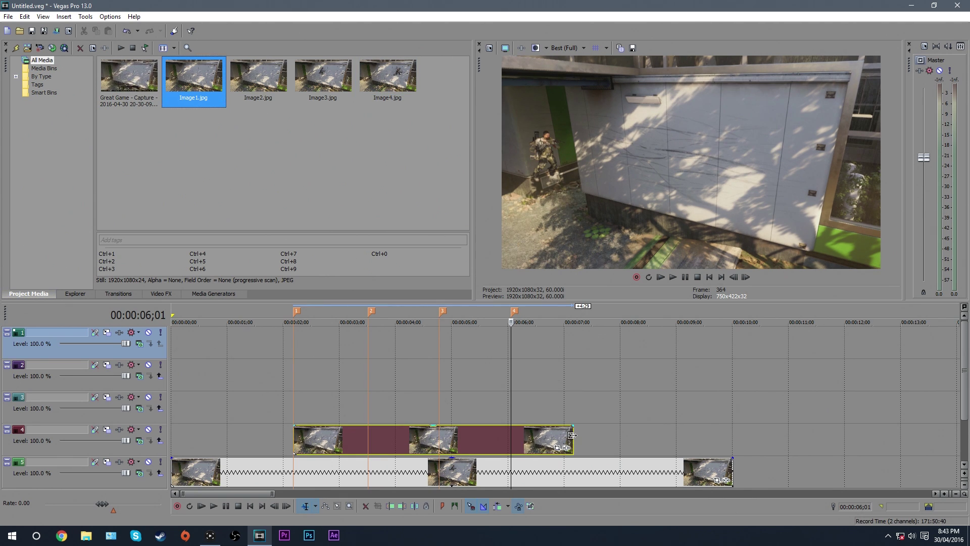
pyautogui.moveTo(572, 435); pyautogui.dragTo(733, 435)
pyautogui.moveTo(258, 76)
pyautogui.mouseDown()
pyautogui.moveTo(325, 409)
pyautogui.moveTo(372, 414)
pyautogui.mouseUp()
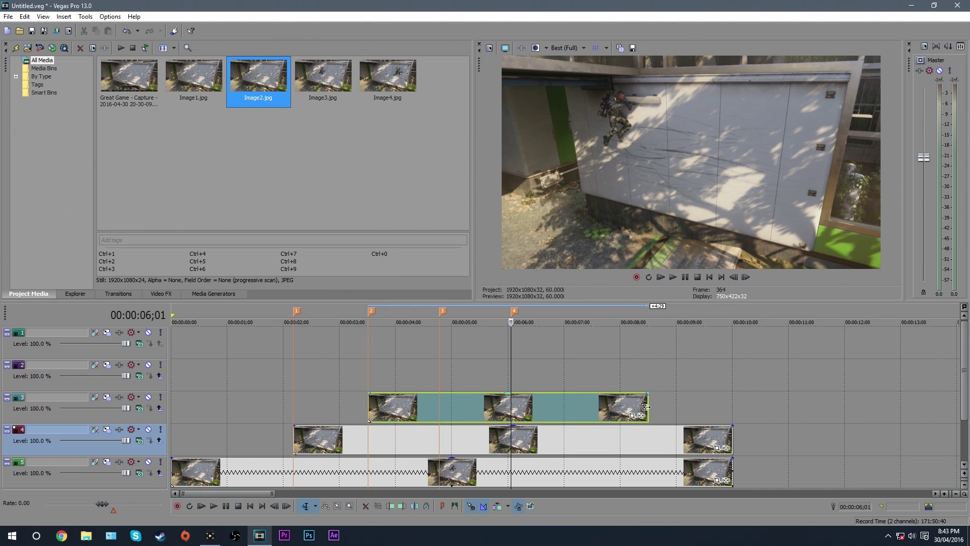
pyautogui.moveTo(646, 407); pyautogui.dragTo(733, 407)
# Place Image3 on track 2 at marker 3 and Image4 on track 1 at marker 4, ending both with the clip
pyautogui.moveTo(324, 76)
pyautogui.mouseDown()
pyautogui.moveTo(460, 347)
pyautogui.moveTo(448, 380)
pyautogui.mouseUp()
pyautogui.moveTo(719, 376); pyautogui.dragTo(733, 376)
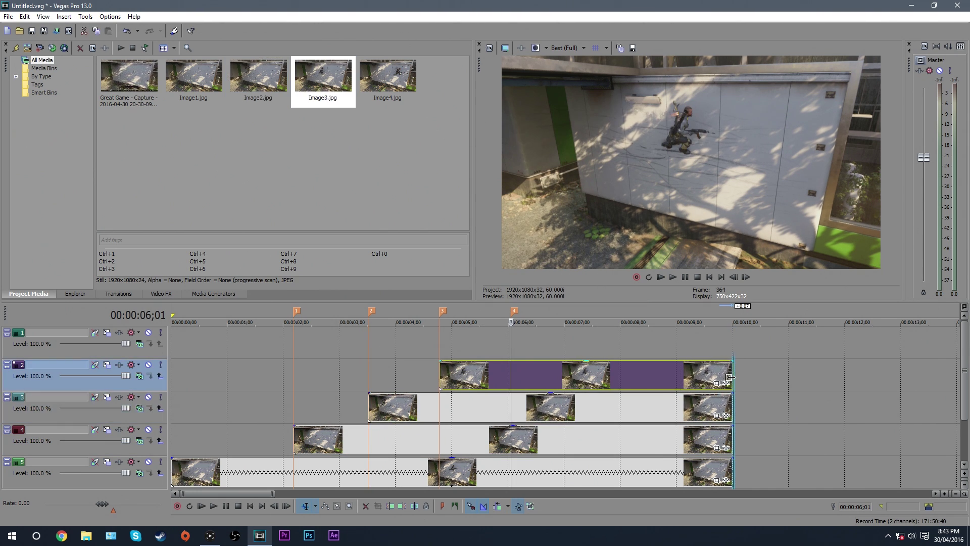
pyautogui.moveTo(388, 76)
pyautogui.mouseDown()
pyautogui.moveTo(529, 329)
pyautogui.moveTo(521, 344)
pyautogui.mouseUp()
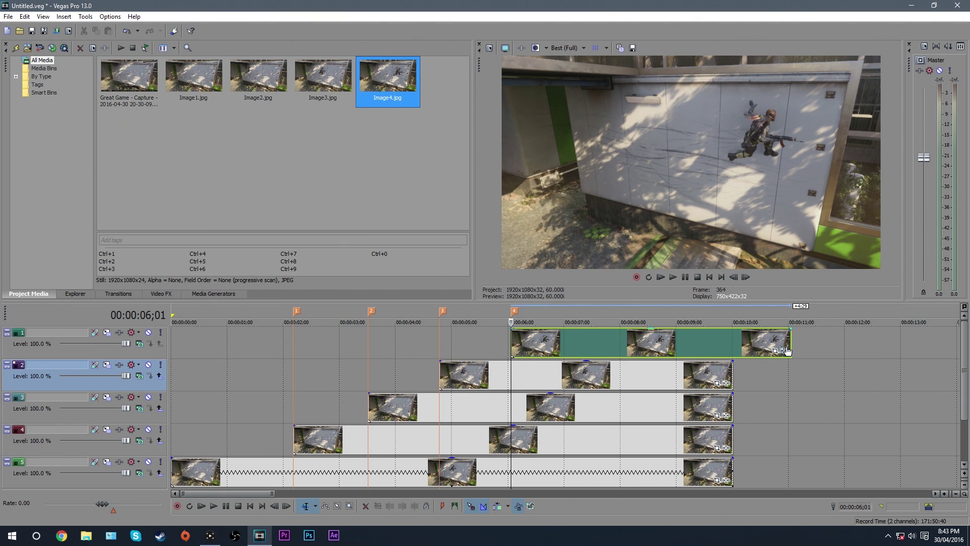
pyautogui.moveTo(789, 349); pyautogui.dragTo(732, 348)
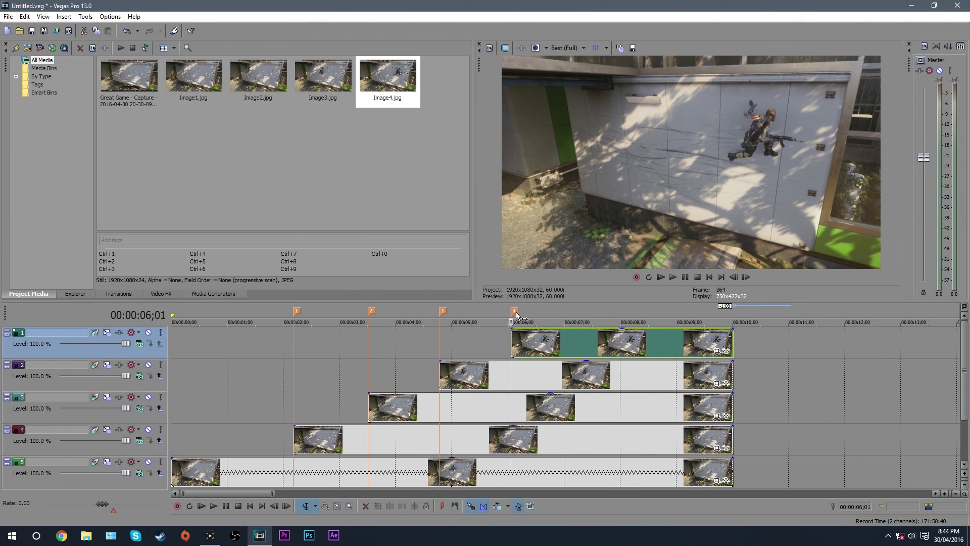
# Mute tracks 1, 2 and 3, then open Event Pan/Crop for the Image1 event on track 4
pyautogui.click(148, 333)
pyautogui.click(148, 365)
pyautogui.click(148, 397)
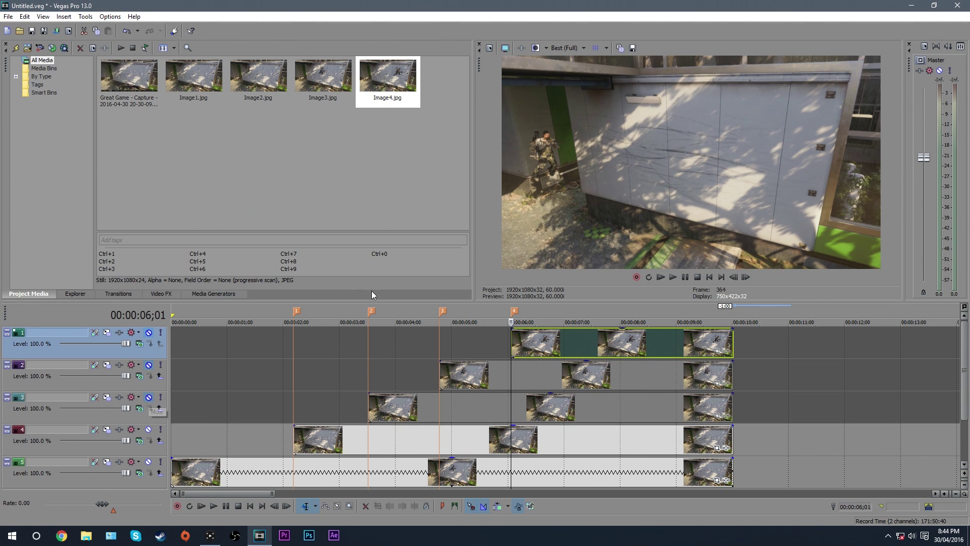
pyautogui.click(293, 442)
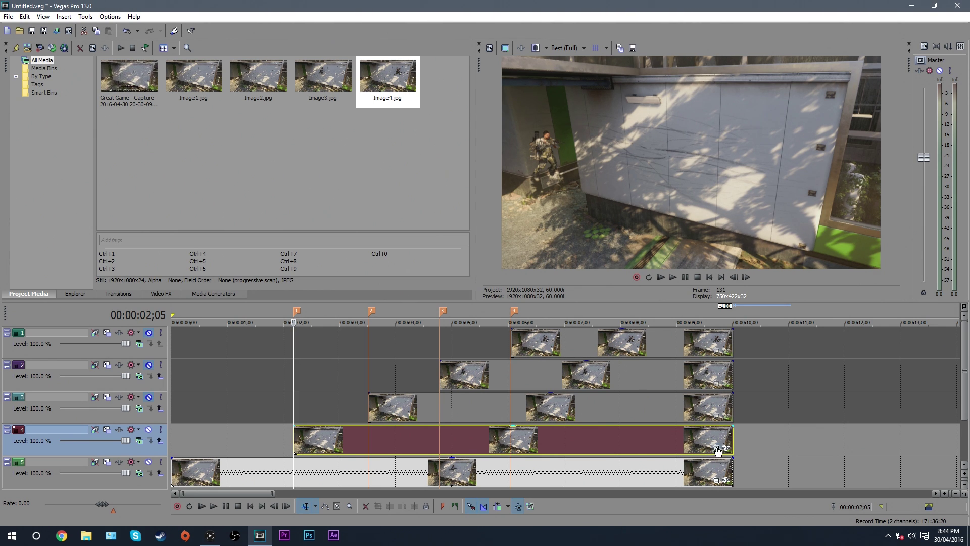
pyautogui.click(718, 449)
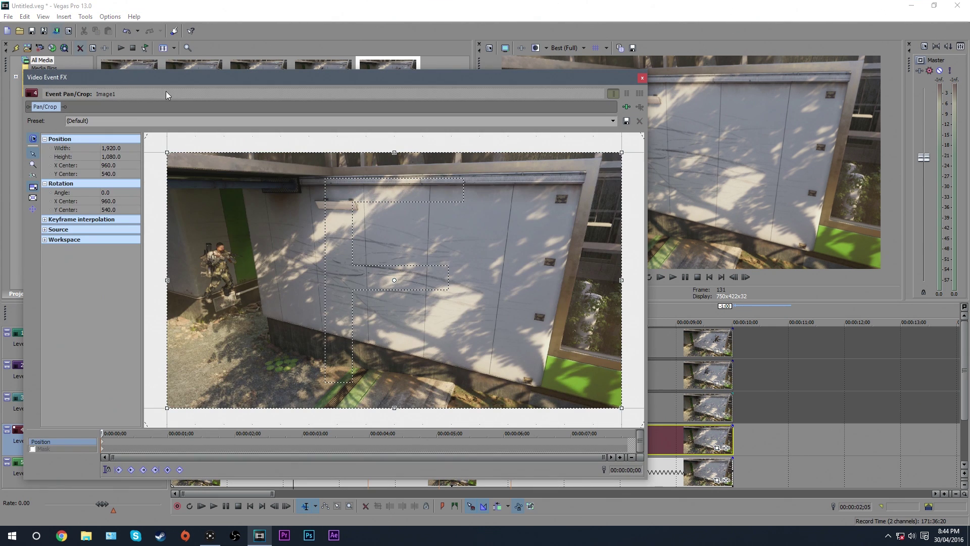
# Reposition the pan/crop window, zoom in, enable Mask, and pan the mask view onto the soldier
pyautogui.moveTo(232, 80); pyautogui.dragTo(329, 43)
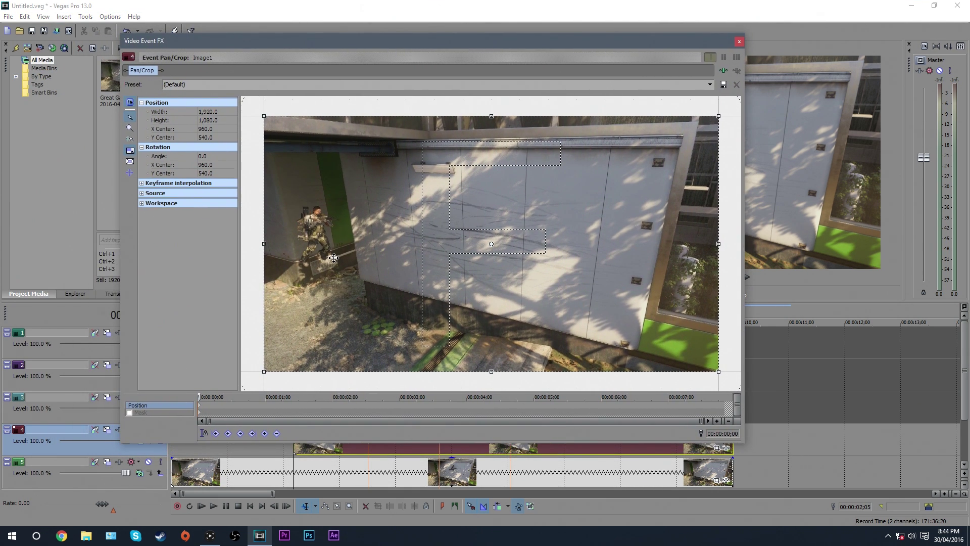
pyautogui.scroll(2, 341, 339)
pyautogui.scroll(2, 342, 339)
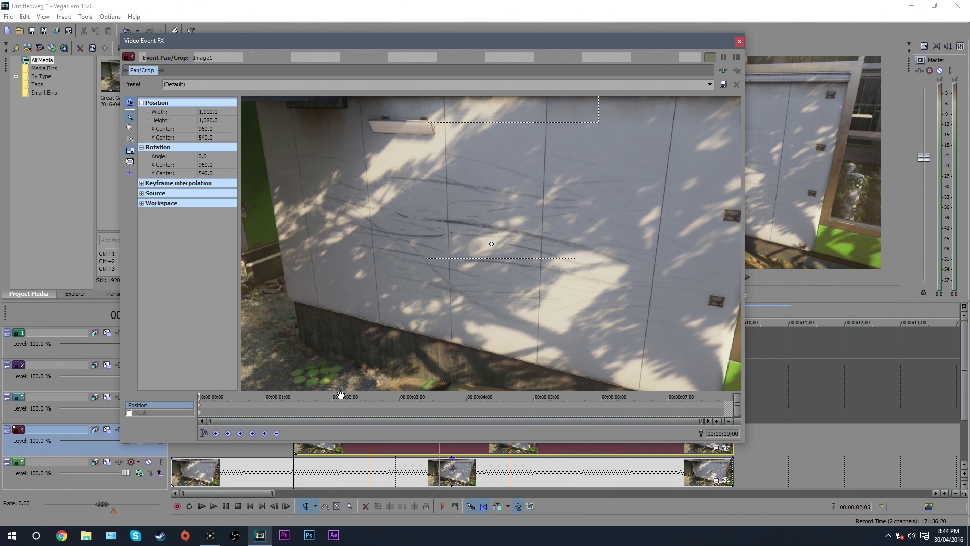
pyautogui.moveTo(281, 217); pyautogui.dragTo(360, 218)
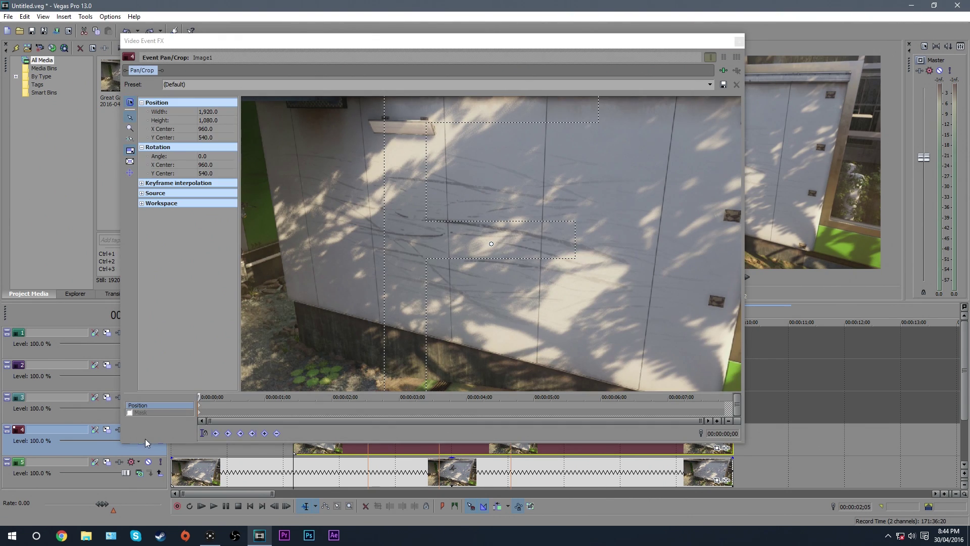
pyautogui.click(130, 412)
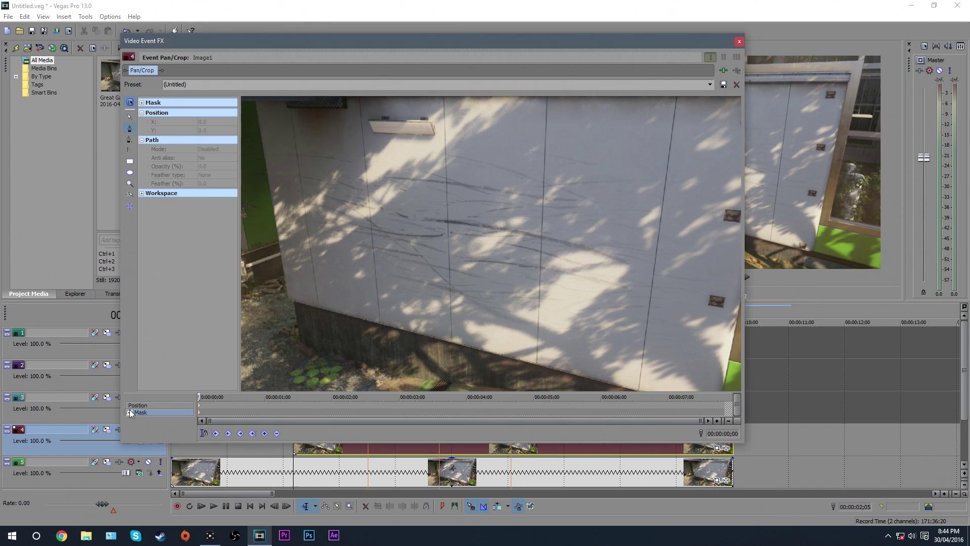
pyautogui.click(129, 117)
pyautogui.moveTo(287, 194); pyautogui.dragTo(421, 212)
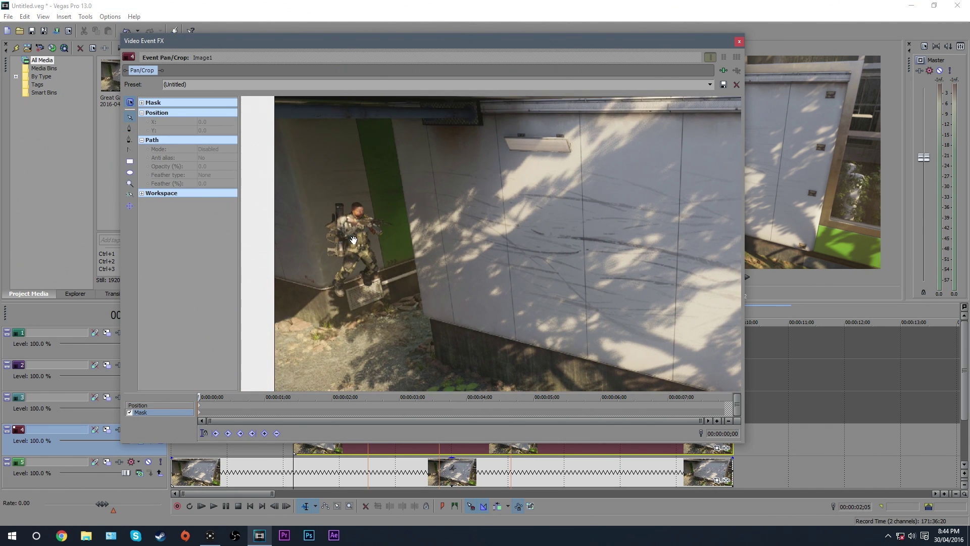
# With the Anchor Creation Tool, place the first mask points from the soldier's head down to the bottom
pyautogui.moveTo(387, 259); pyautogui.dragTo(424, 265)
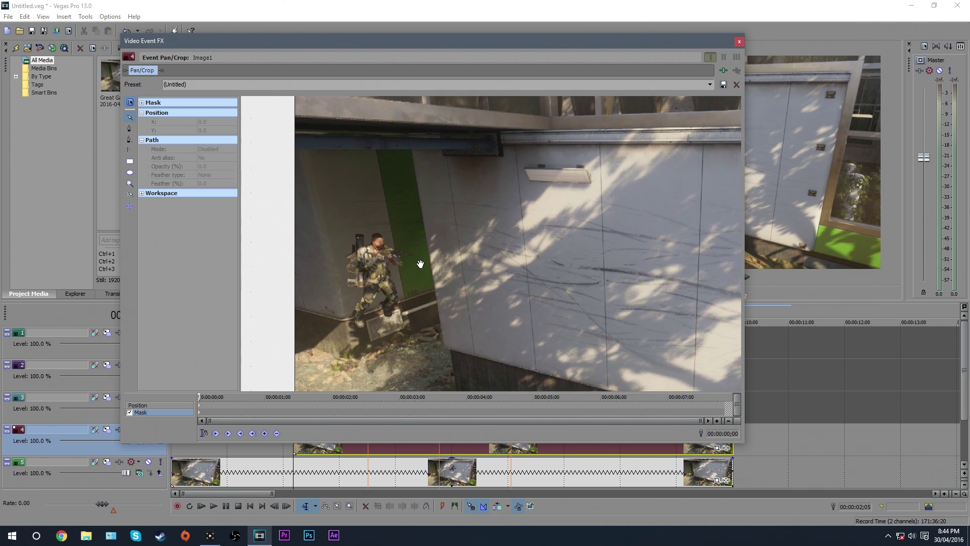
pyautogui.click(130, 129)
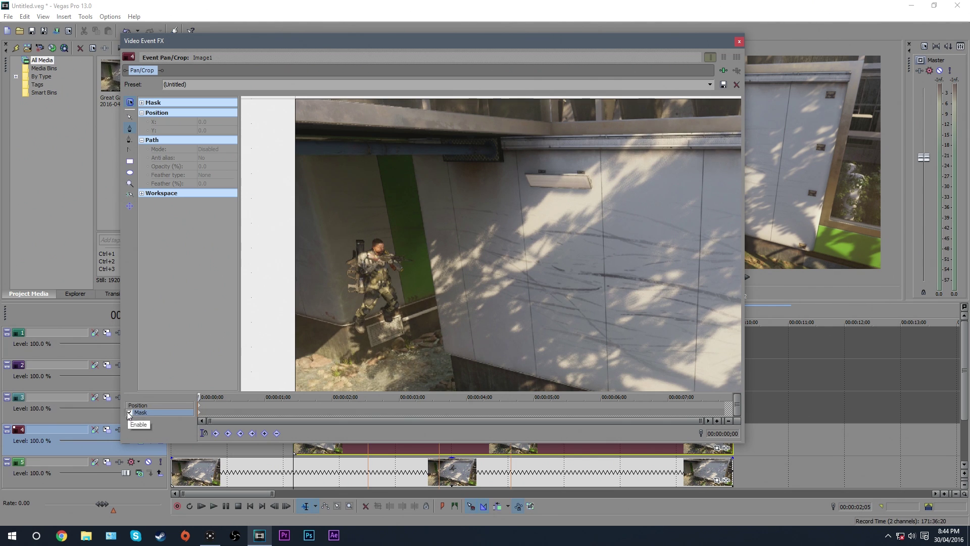
pyautogui.click(377, 242)
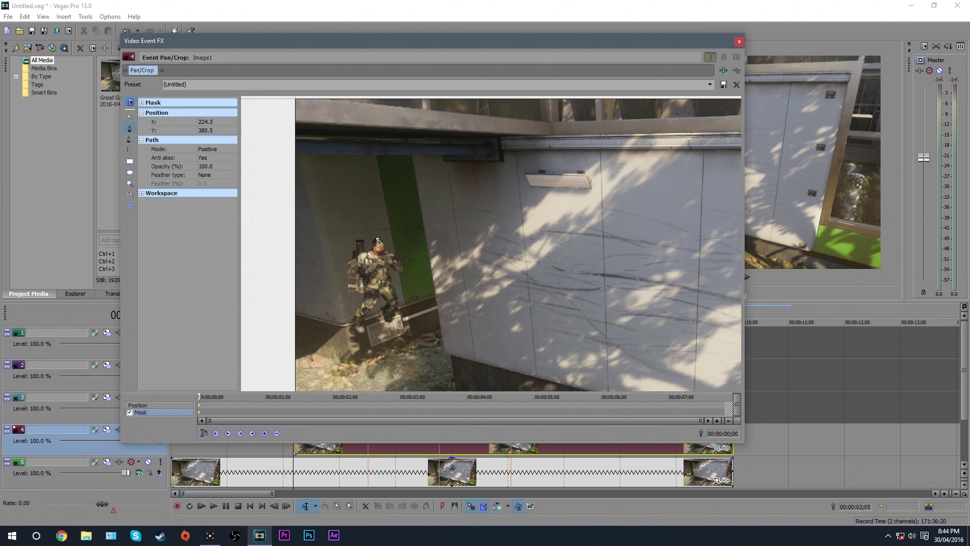
pyautogui.scroll(-2, 364, 104)
pyautogui.click(368, 108)
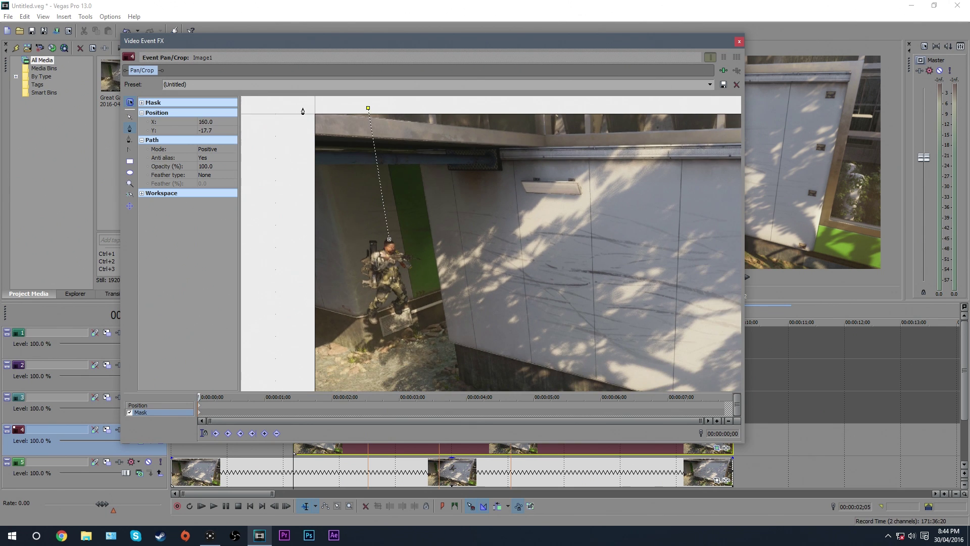
pyautogui.scroll(-1, 303, 187)
pyautogui.click(336, 285)
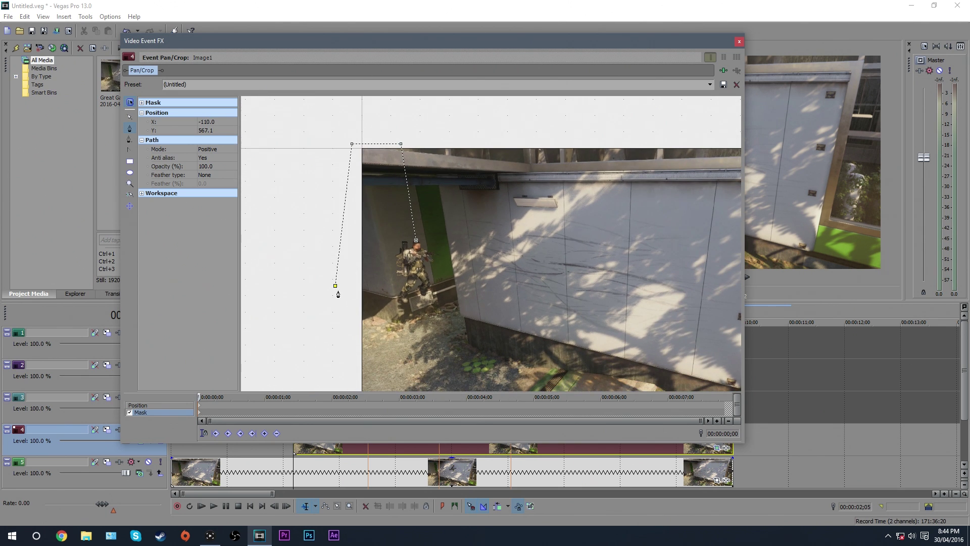
pyautogui.scroll(-1, 363, 325)
pyautogui.click(395, 342)
pyautogui.click(424, 358)
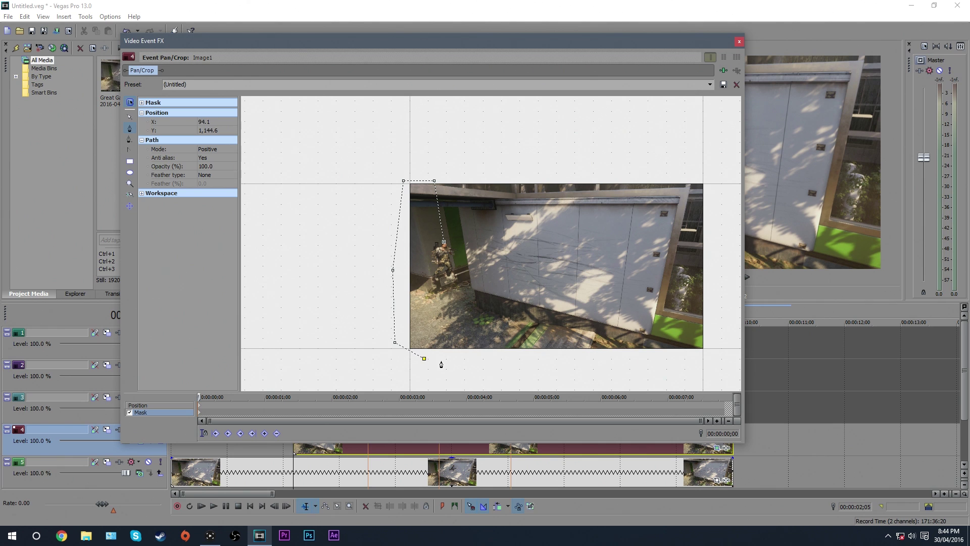
pyautogui.click(441, 360)
# Zoom the mask canvas and enlarge the pan/crop window to the screen's left edge
pyautogui.scroll(3, 443, 292)
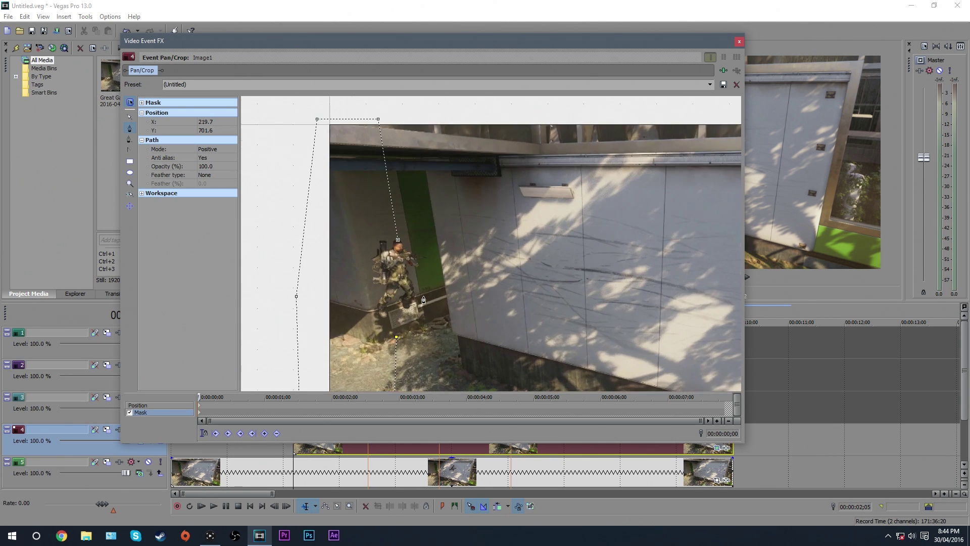
pyautogui.scroll(1, 383, 307)
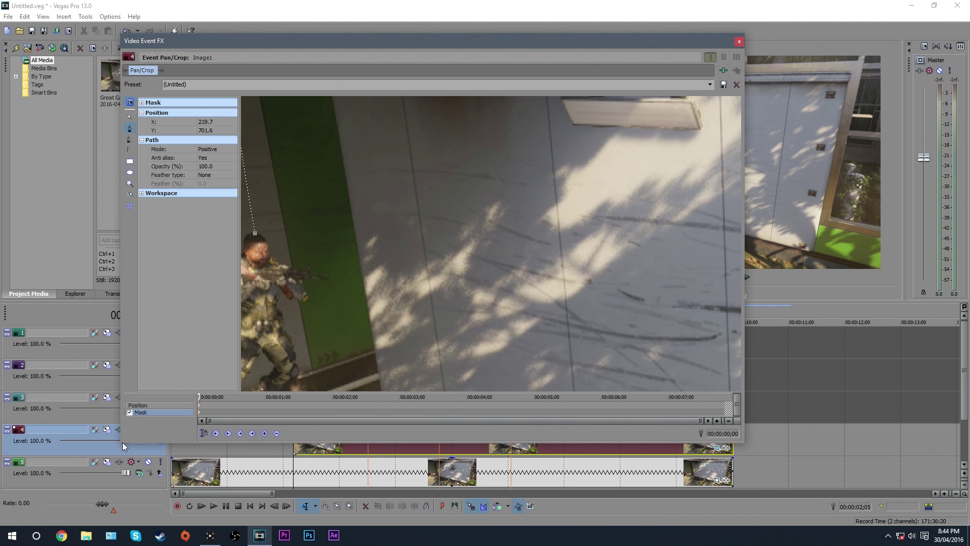
pyautogui.moveTo(120, 444); pyautogui.dragTo(104, 442)
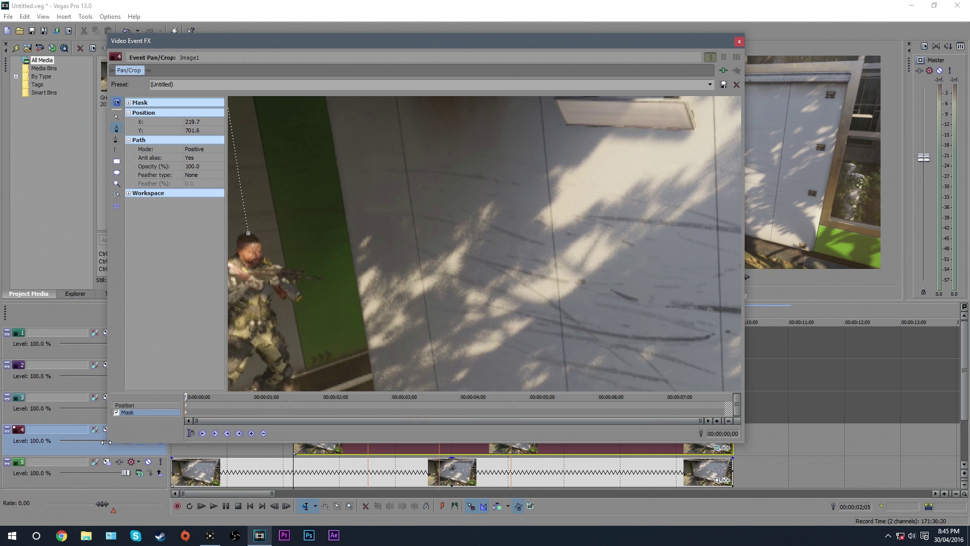
pyautogui.moveTo(106, 444); pyautogui.dragTo(1, 523)
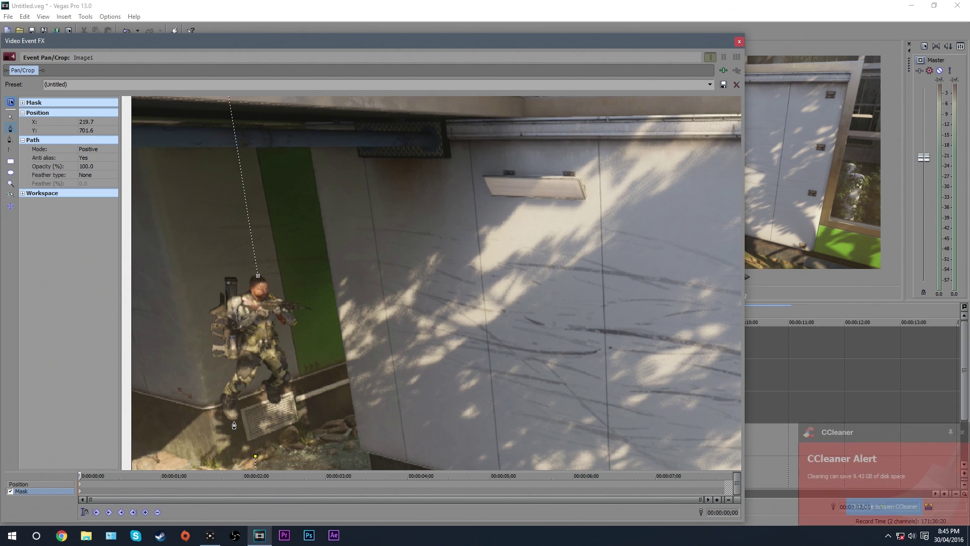
# Trace mask points from the soldier's foot up the leg, around the knee and along the boot
pyautogui.click(234, 421)
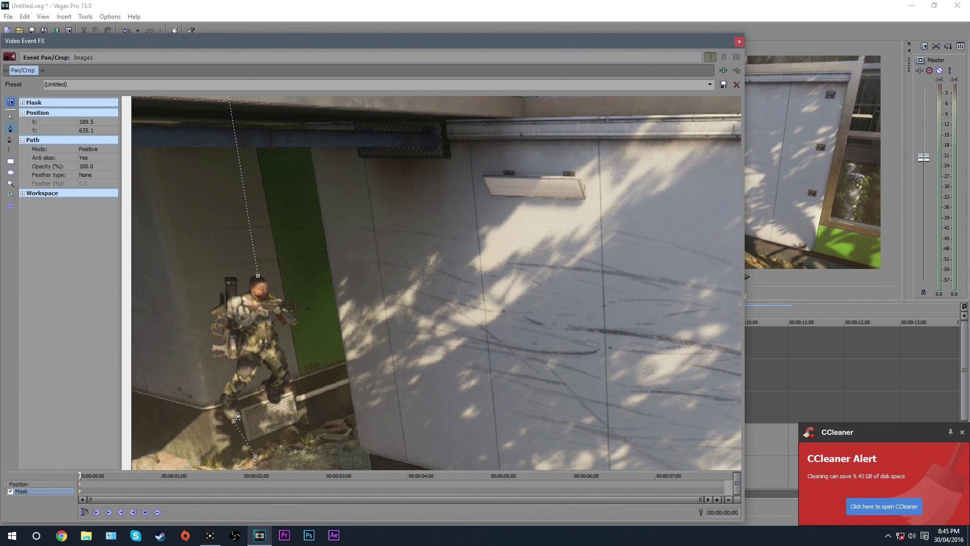
pyautogui.click(238, 412)
pyautogui.click(238, 406)
pyautogui.click(237, 400)
pyautogui.click(250, 384)
pyautogui.click(260, 370)
pyautogui.click(263, 363)
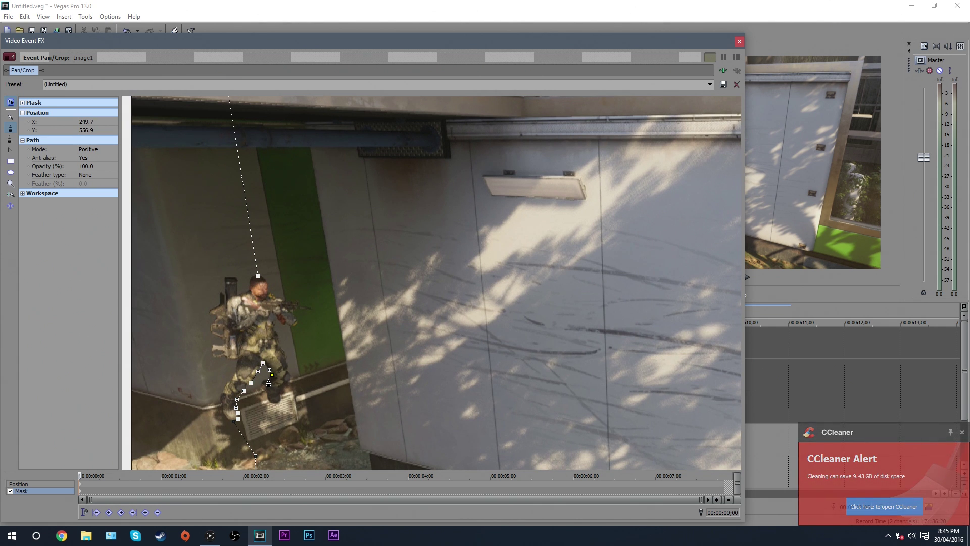
pyautogui.click(262, 382)
pyautogui.click(267, 394)
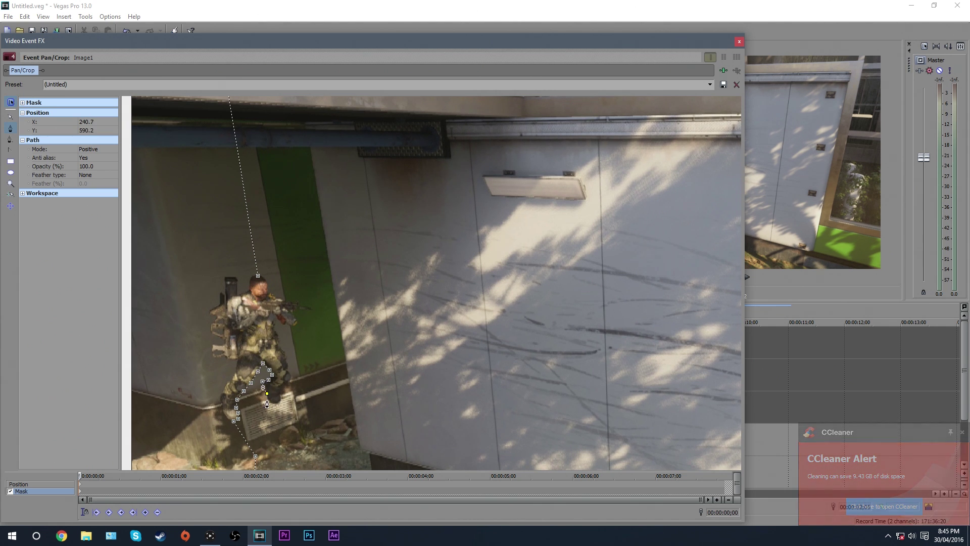
pyautogui.click(275, 403)
pyautogui.click(280, 399)
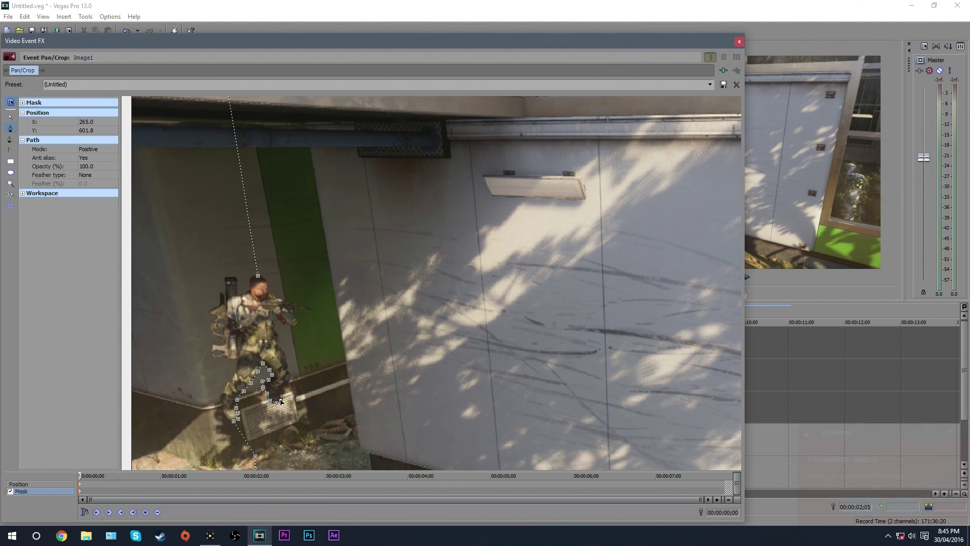
pyautogui.click(280, 395)
pyautogui.click(284, 388)
pyautogui.click(290, 380)
# Continue the mask up the body, around the arm and head, and close the path
pyautogui.click(285, 354)
pyautogui.click(279, 337)
pyautogui.click(295, 328)
pyautogui.click(294, 318)
pyautogui.click(308, 313)
pyautogui.click(312, 307)
pyautogui.click(298, 305)
pyautogui.click(290, 302)
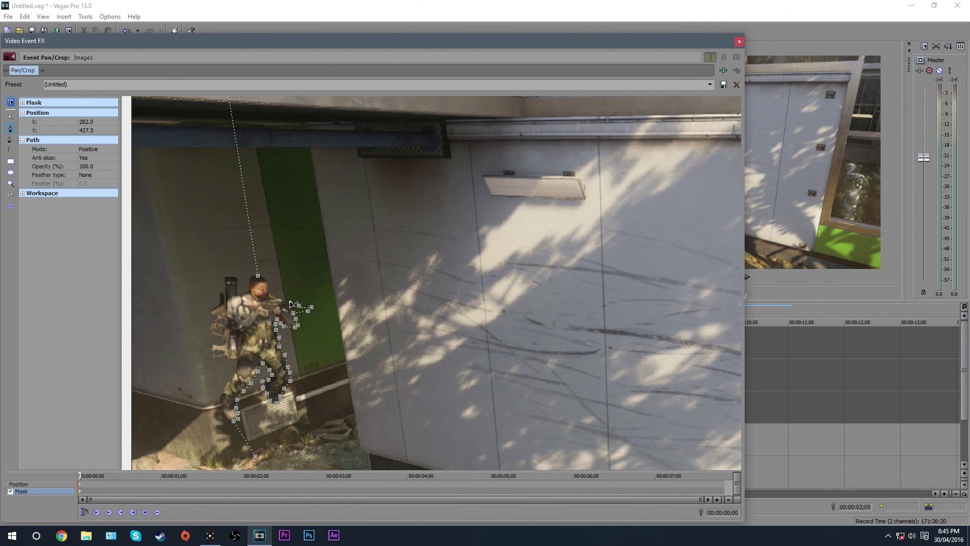
pyautogui.click(280, 300)
pyautogui.click(270, 294)
pyautogui.click(268, 283)
pyautogui.click(263, 277)
pyautogui.click(260, 276)
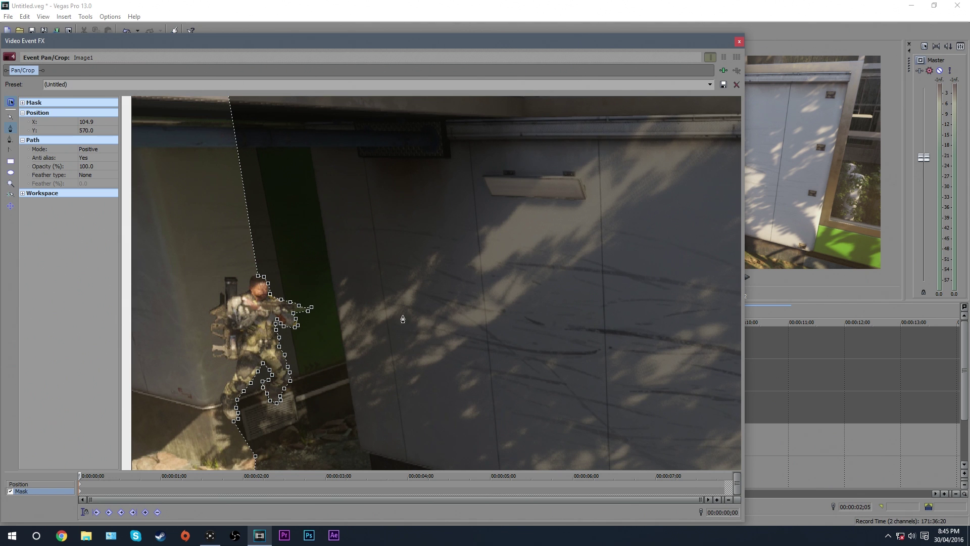
pyautogui.scroll(-5, 403, 318)
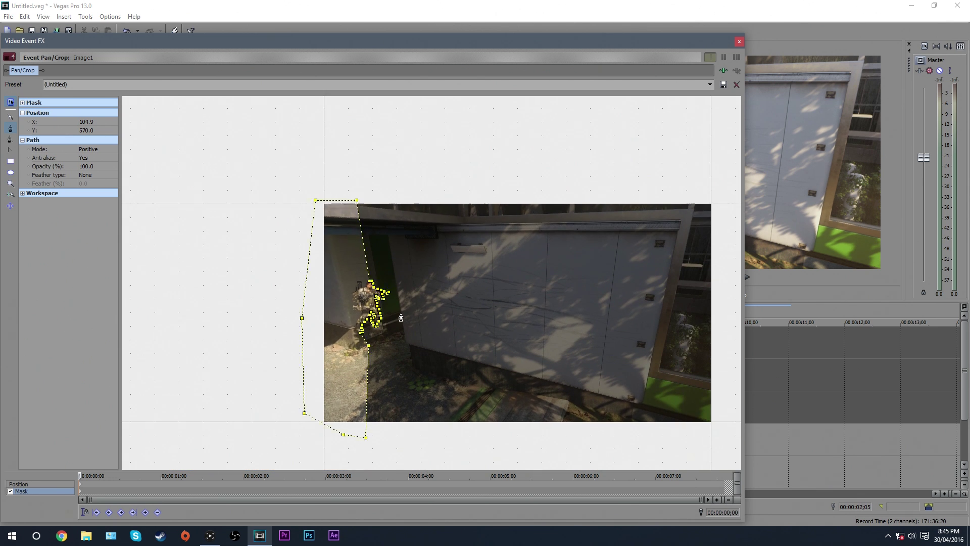
# Close the Image1 pan/crop window and briefly open then dismiss the gameplay clip's Properties
pyautogui.click(740, 41)
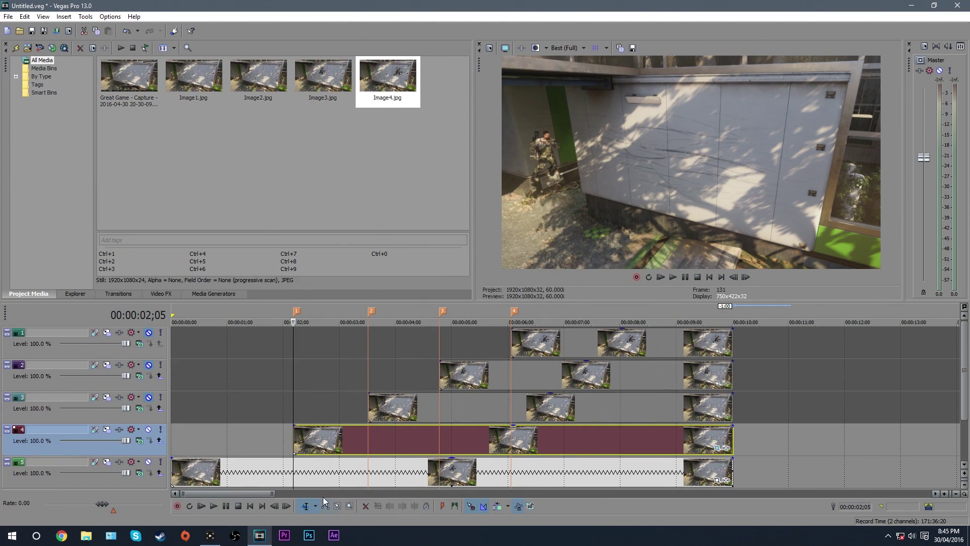
pyautogui.rightClick(261, 475)
pyautogui.click(303, 461)
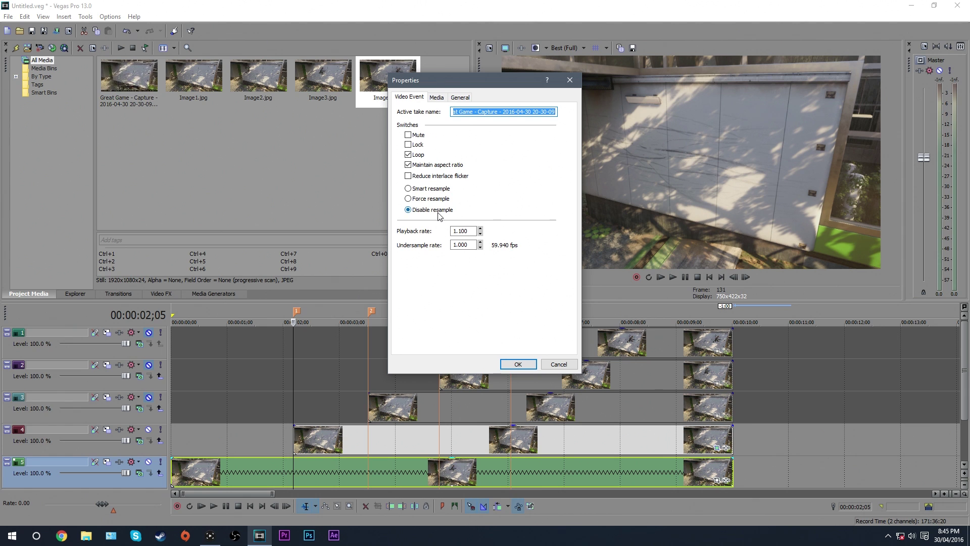
pyautogui.click(518, 364)
# Play the edit from the project start and pause on the frozen Image1 soldier
pyautogui.scroll(-5, 410, 411)
pyautogui.scroll(2, 263, 431)
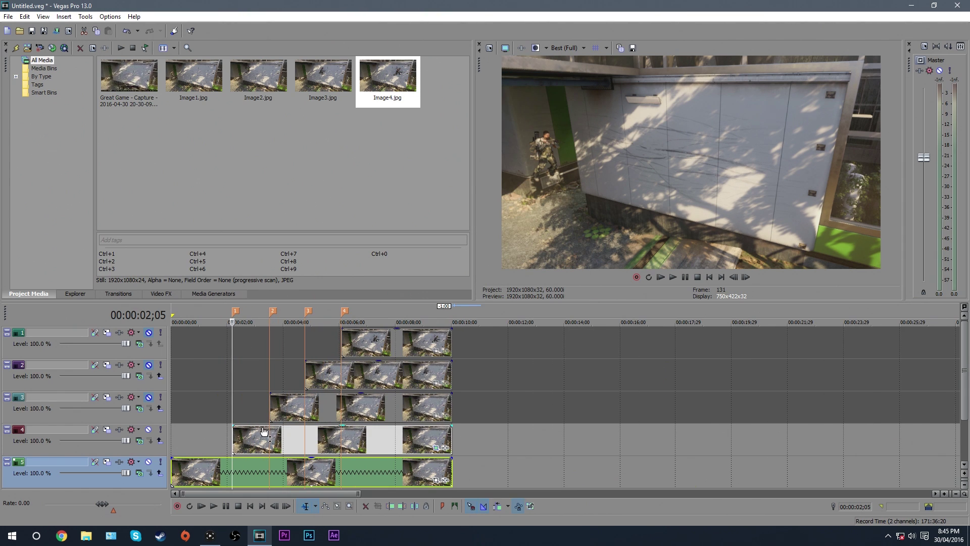
pyautogui.click(176, 465)
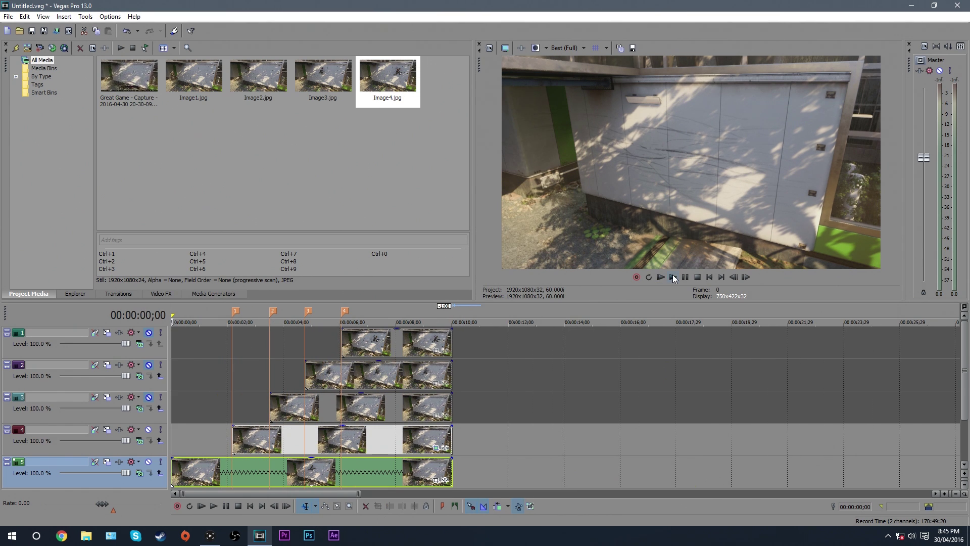
pyautogui.click(673, 276)
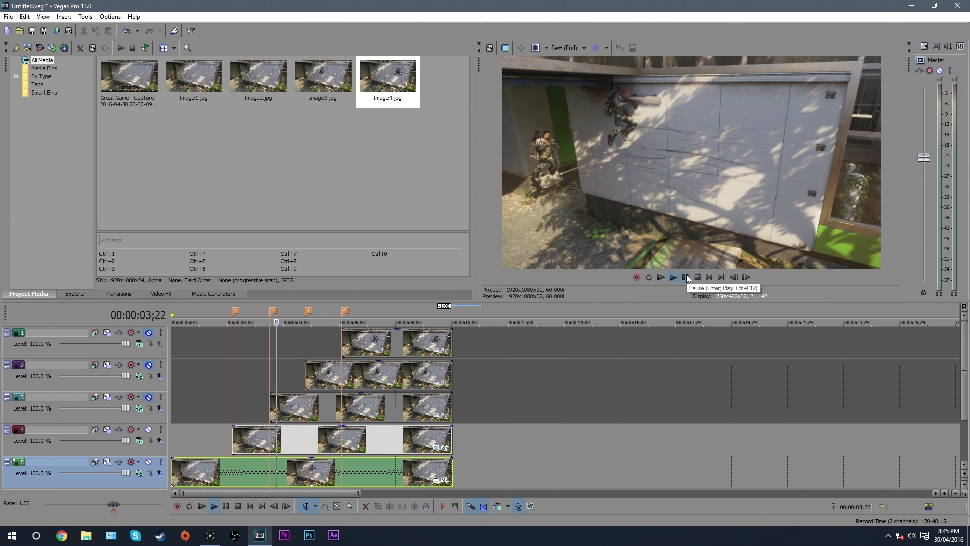
pyautogui.click(685, 277)
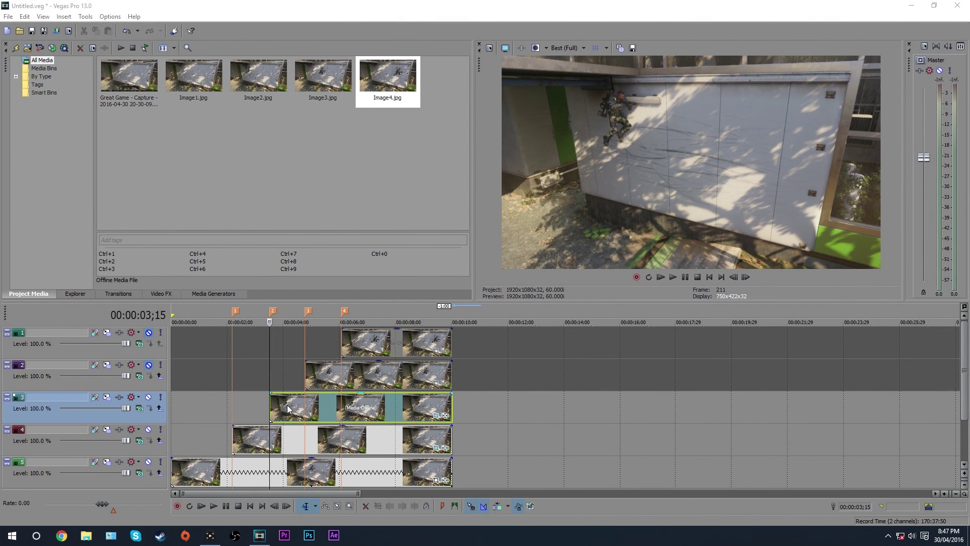
# Open Image2's pan/crop mask, undo a stray point, and add a point on the mask's top edge
pyautogui.click(436, 416)
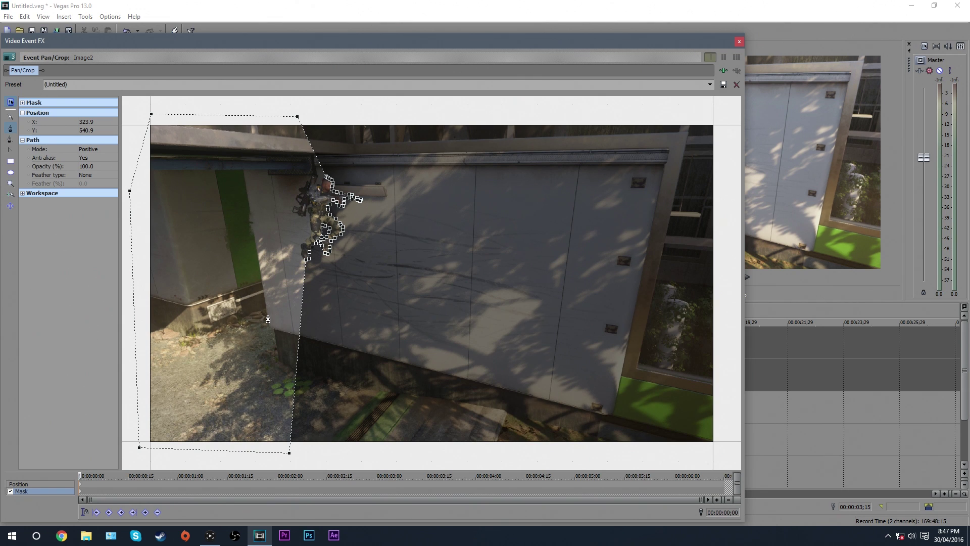
pyautogui.scroll(-3, 252, 323)
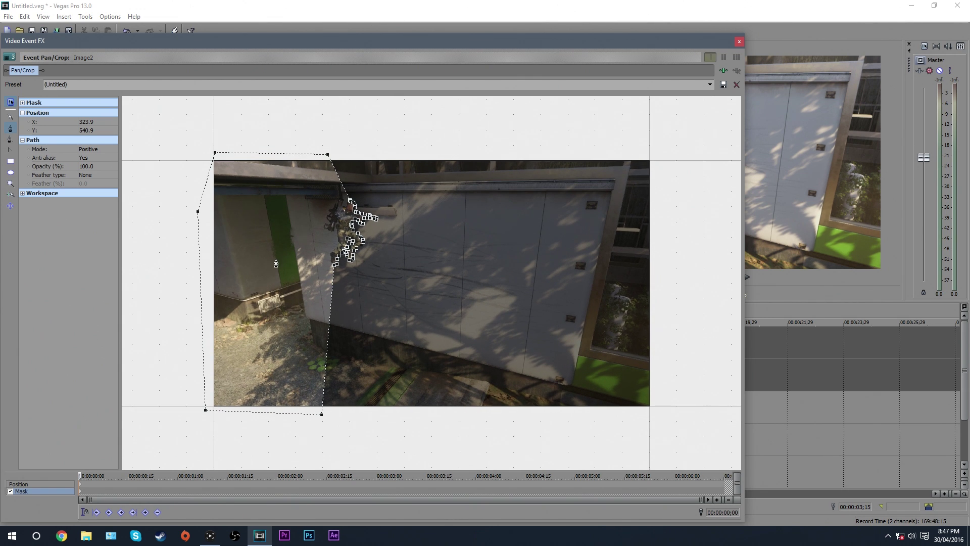
pyautogui.moveTo(266, 179); pyautogui.dragTo(265, 278)
pyautogui.hotkey('ctrl', 'z')
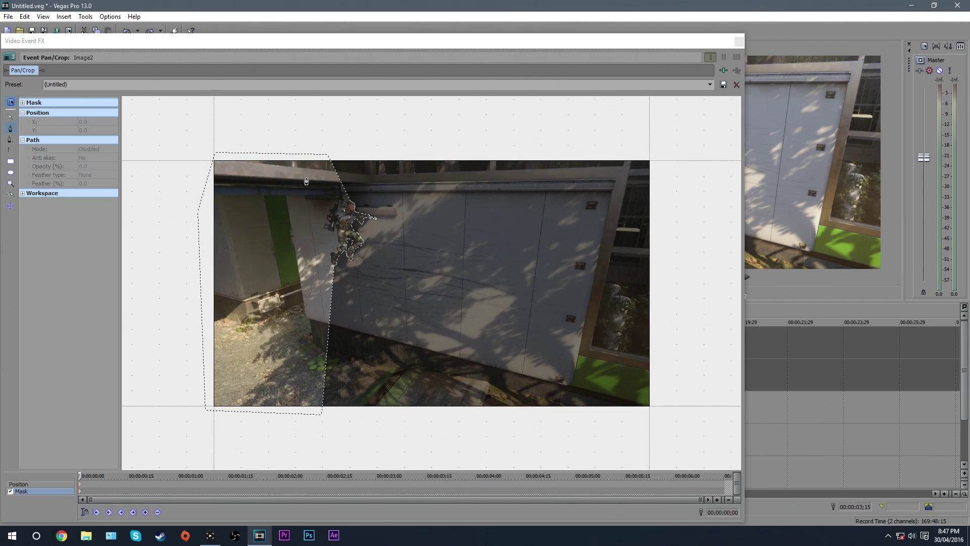
pyautogui.click(213, 160)
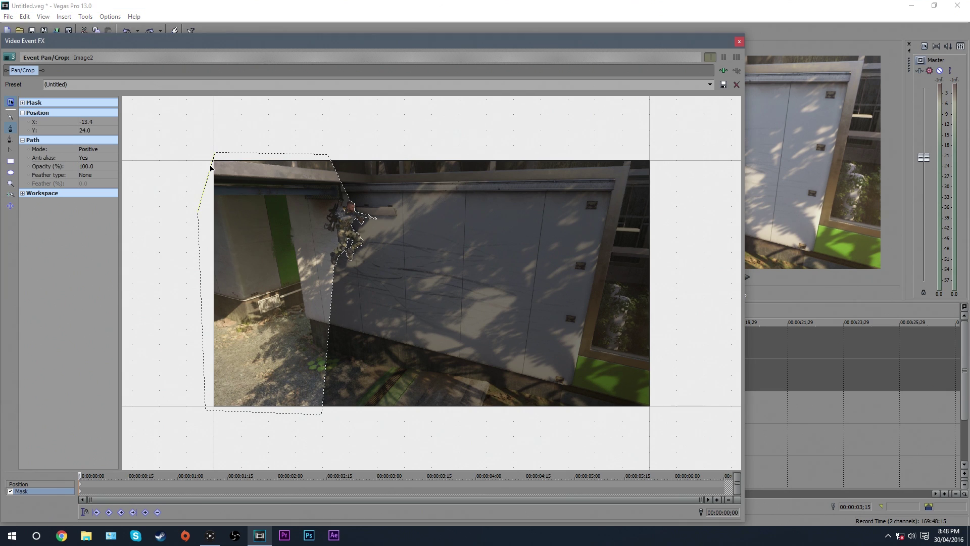
pyautogui.moveTo(222, 163); pyautogui.dragTo(255, 152)
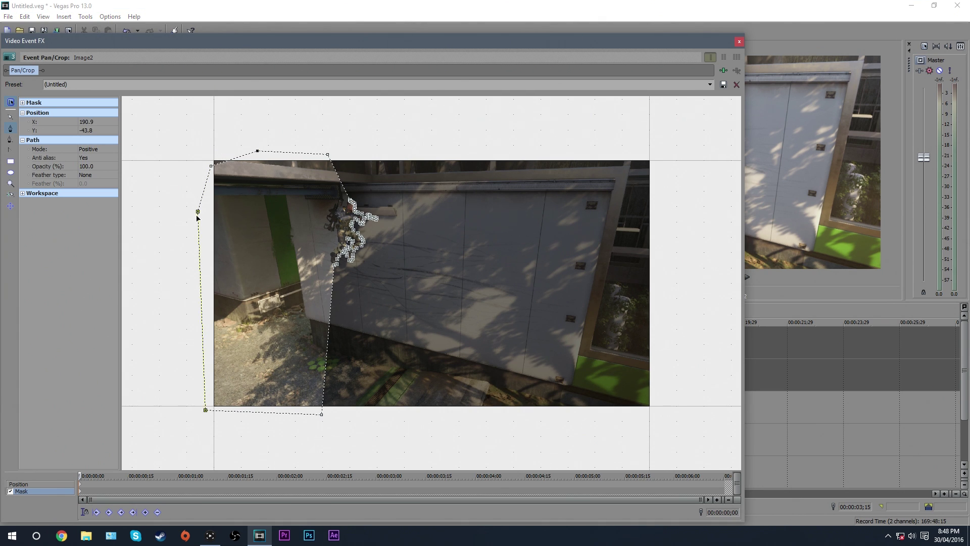
# Pull the mask points in around the soldier on the wall, then close the window
pyautogui.moveTo(198, 215); pyautogui.dragTo(272, 214)
pyautogui.moveTo(212, 166); pyautogui.dragTo(315, 192)
pyautogui.moveTo(257, 152); pyautogui.dragTo(325, 177)
pyautogui.moveTo(273, 219); pyautogui.dragTo(313, 221)
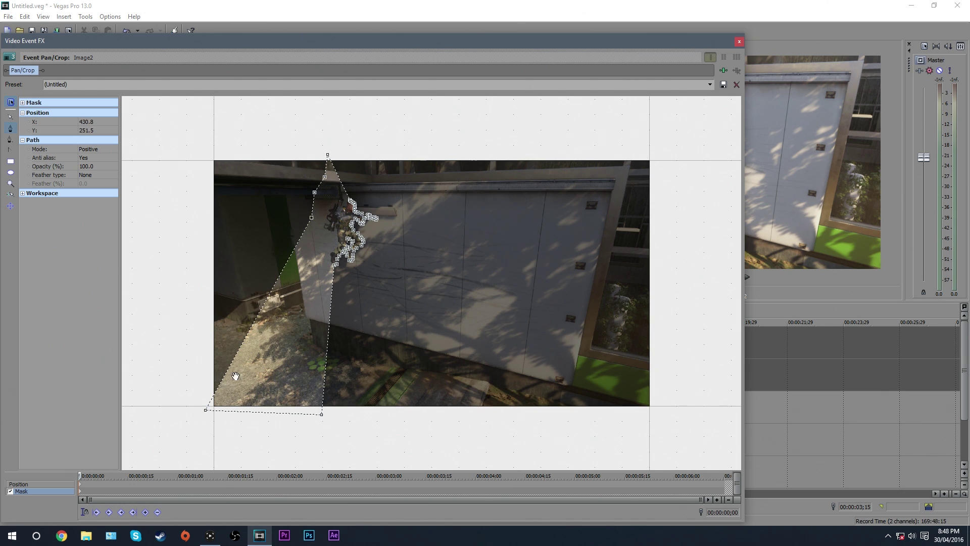
pyautogui.moveTo(206, 411); pyautogui.dragTo(311, 261)
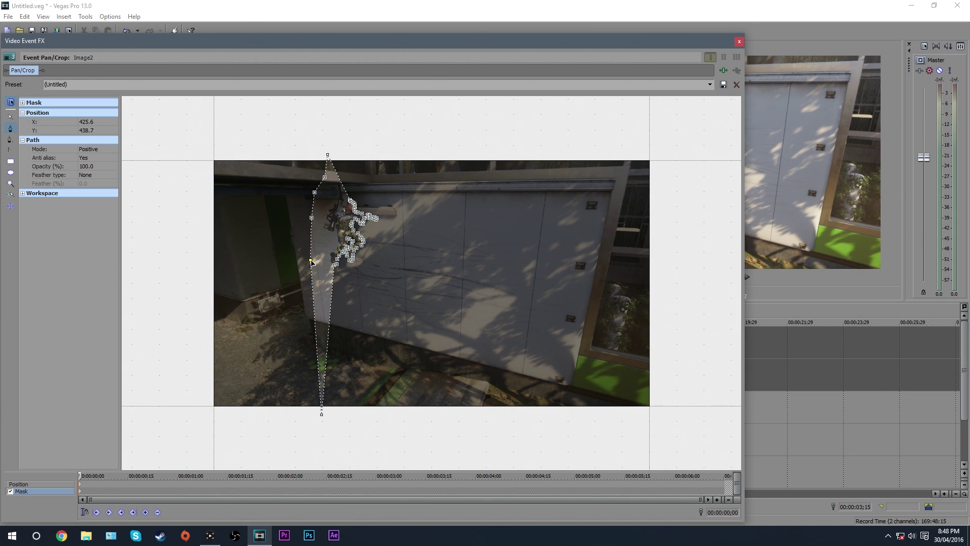
pyautogui.moveTo(322, 414); pyautogui.dragTo(322, 269)
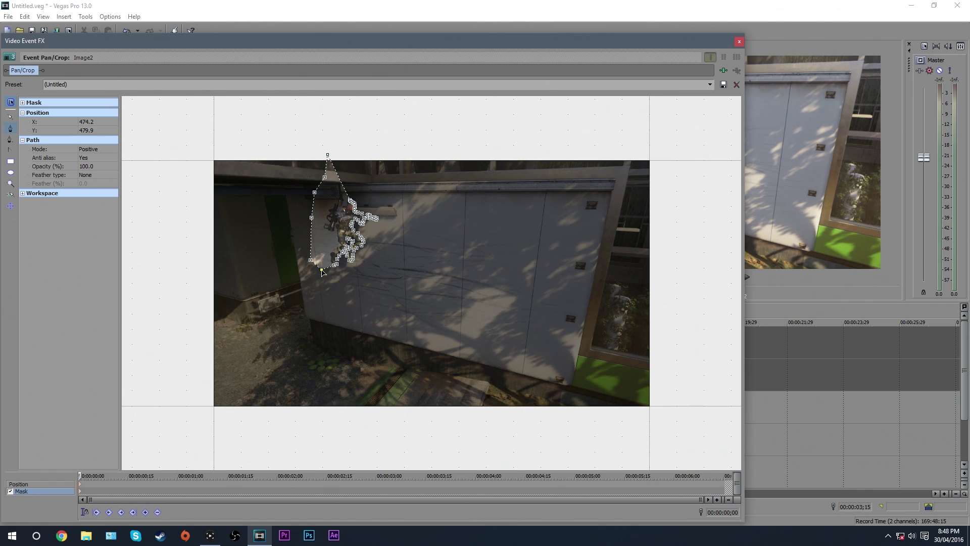
pyautogui.click(328, 156)
pyautogui.moveTo(329, 156); pyautogui.dragTo(331, 174)
pyautogui.click(739, 42)
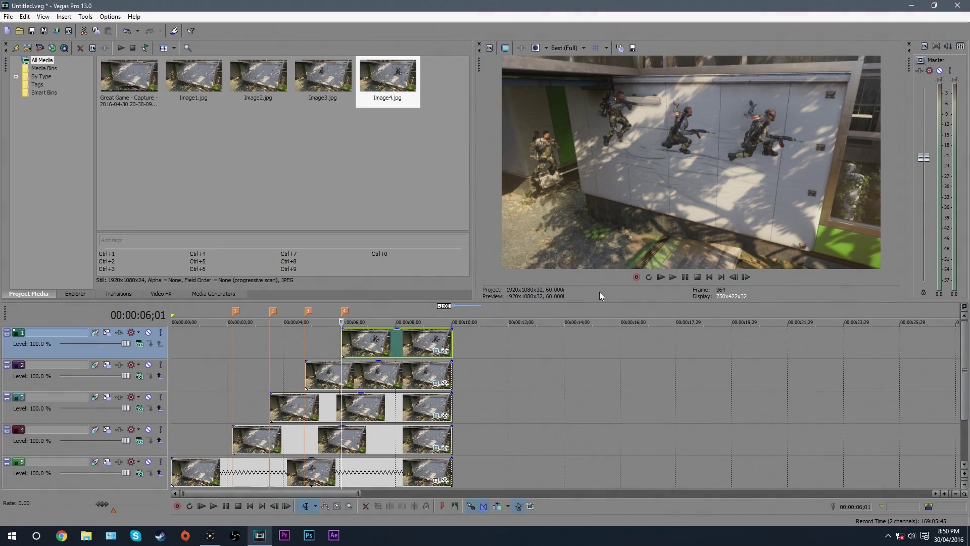
# Check the frame at 07;26, return to the gameplay clip's start, and play the edit
pyautogui.click(392, 341)
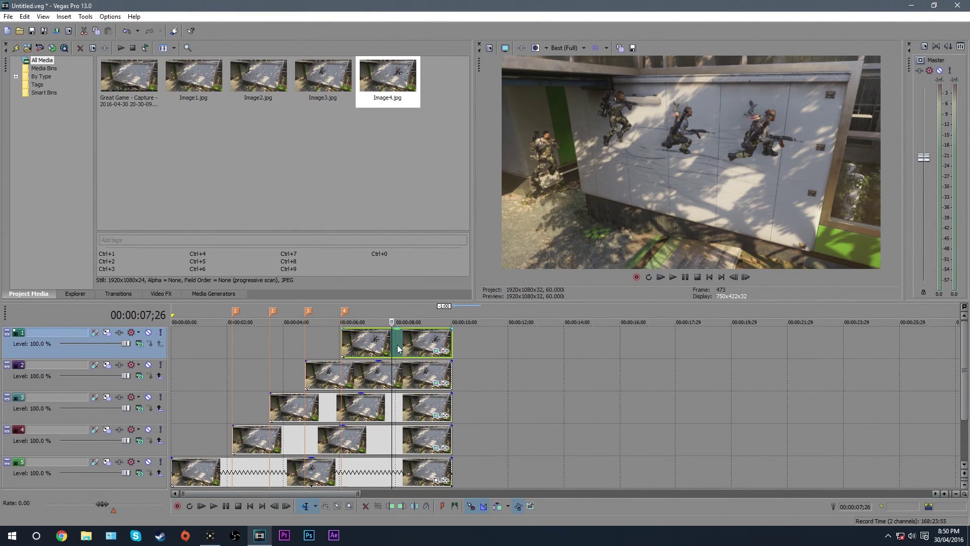
pyautogui.click(369, 338)
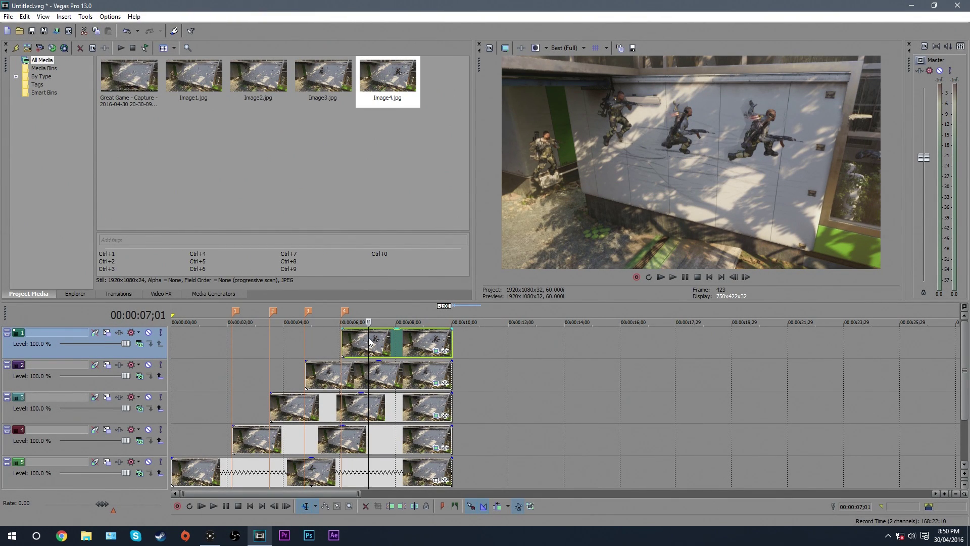
pyautogui.click(340, 338)
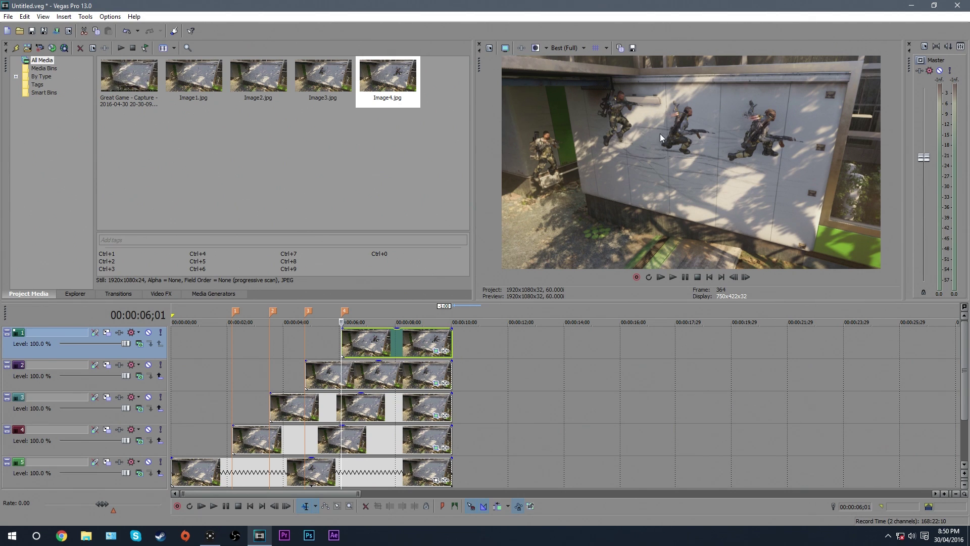
pyautogui.click(174, 472)
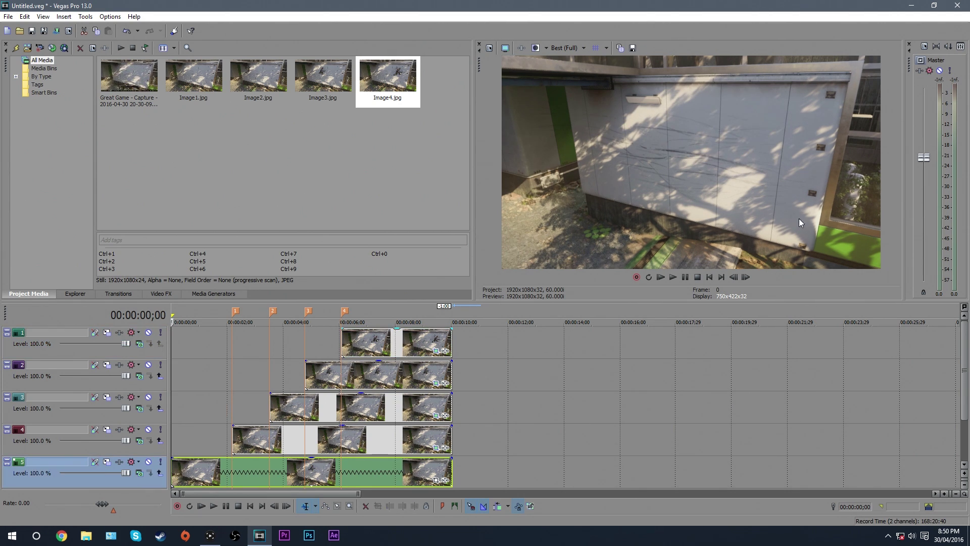
pyautogui.click(674, 277)
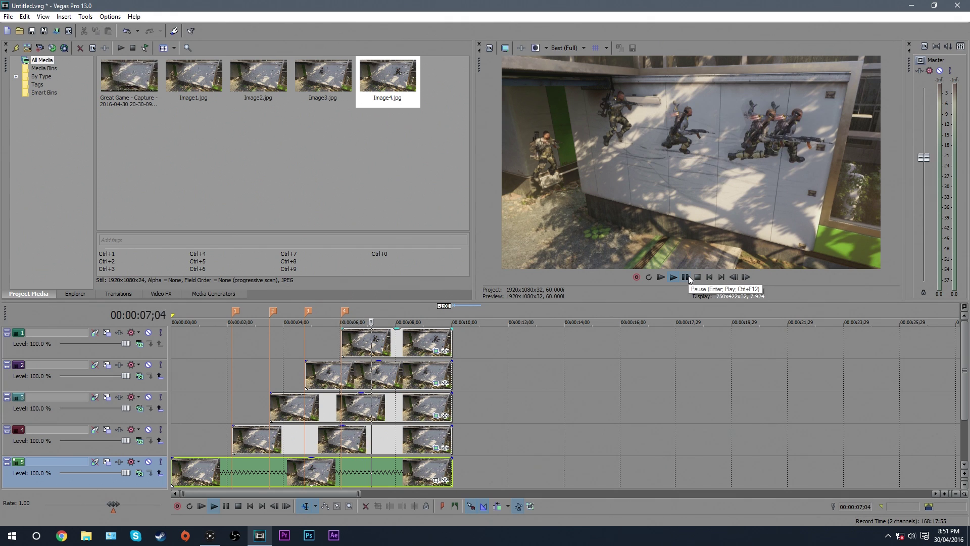
# Stop playback and set the preview quality to Best (Half)
pyautogui.click(687, 277)
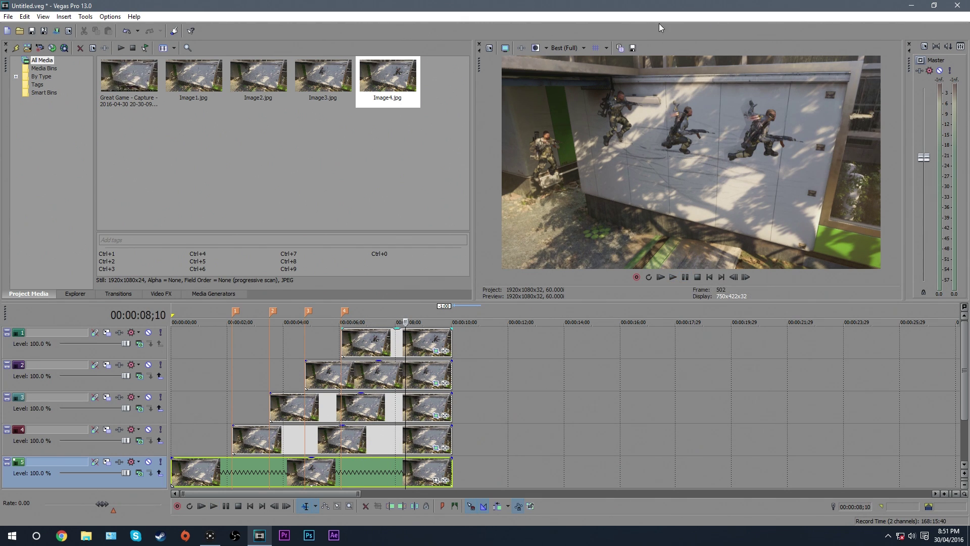
pyautogui.click(584, 47)
pyautogui.moveTo(599, 100)
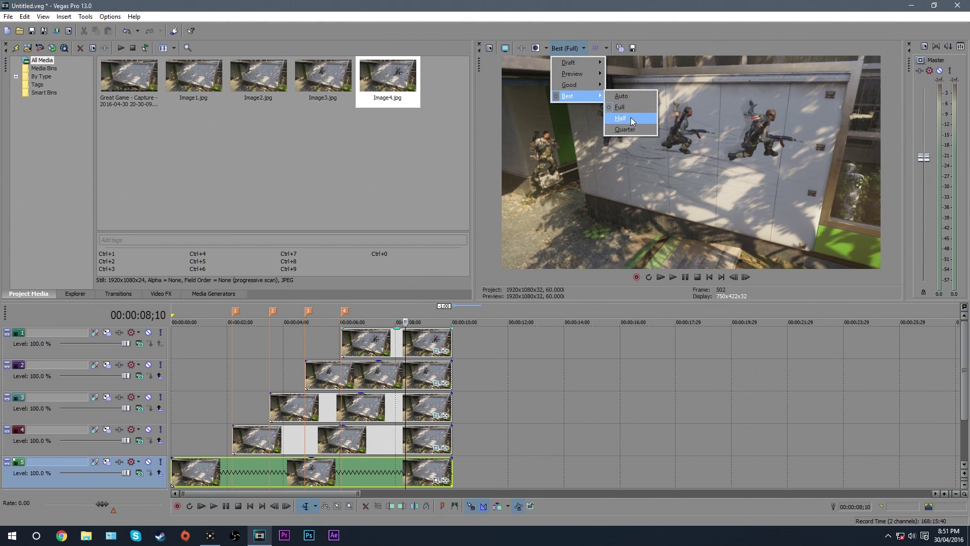
pyautogui.click(631, 119)
# Replay the project from the start, stopping at 09;17
pyautogui.click(712, 278)
pyautogui.click(673, 276)
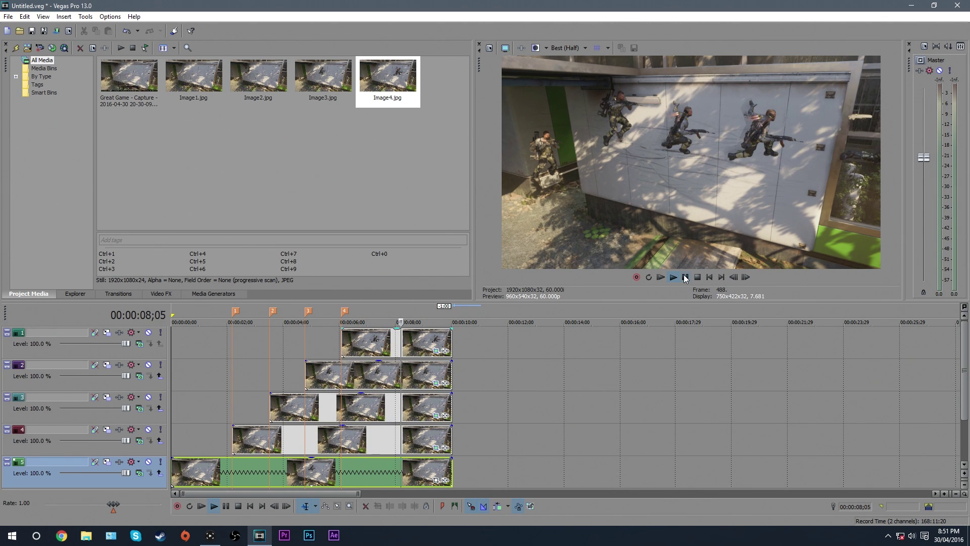
pyautogui.click(685, 275)
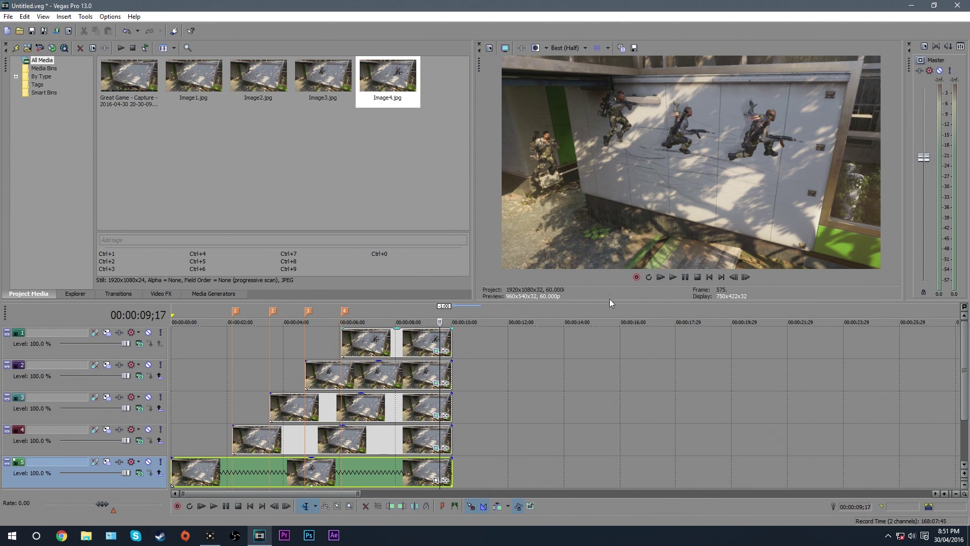